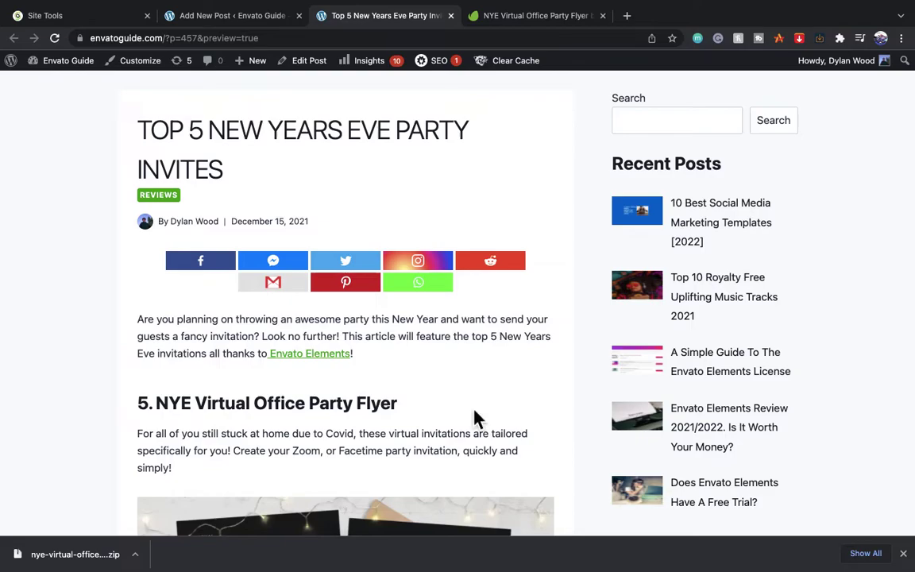
# Scroll to item 5, the NYE Virtual Office Party Flyer, and follow its 'Access It Here!' link
pyautogui.scroll(1, 475, 418)
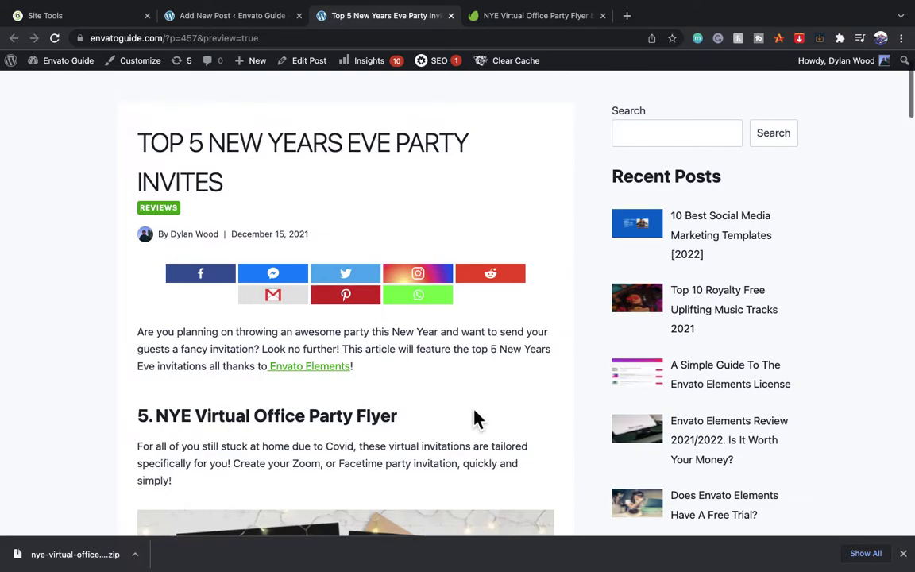
pyautogui.scroll(-1, 475, 419)
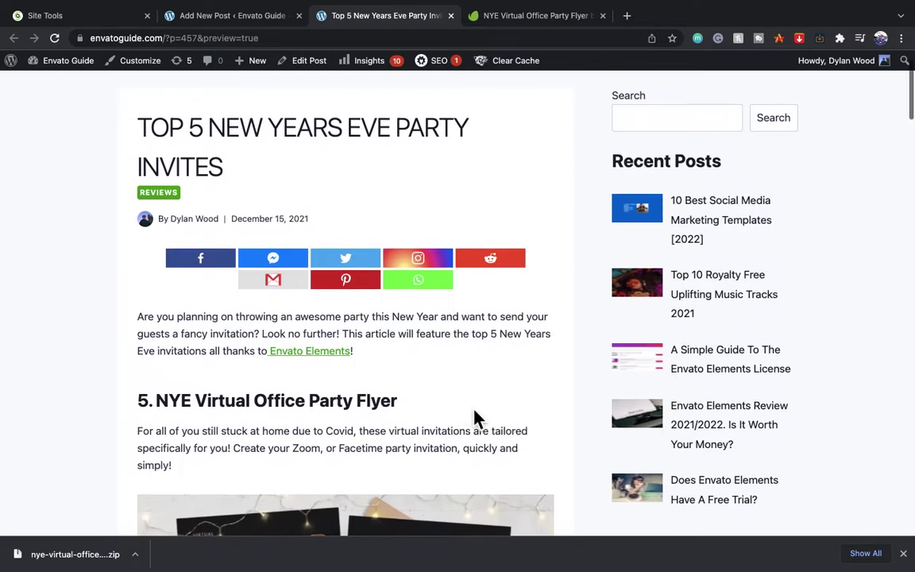
pyautogui.scroll(-1, 475, 419)
pyautogui.scroll(-1, 474, 417)
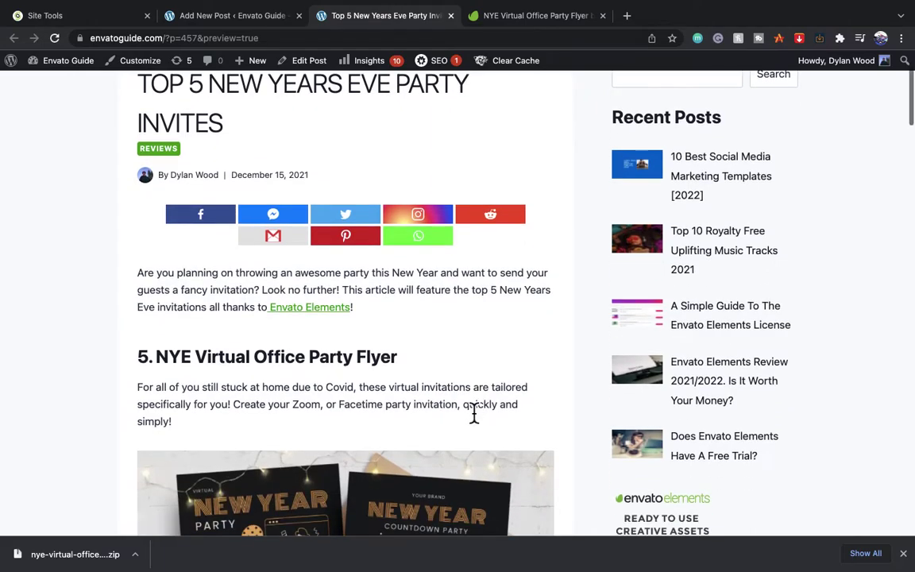
pyautogui.scroll(1, 475, 415)
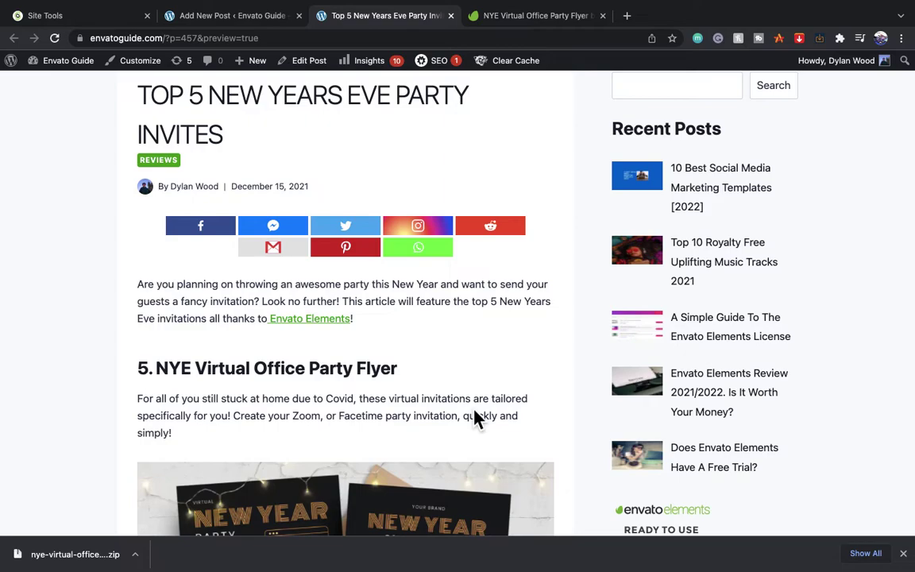
pyautogui.scroll(-5, 475, 419)
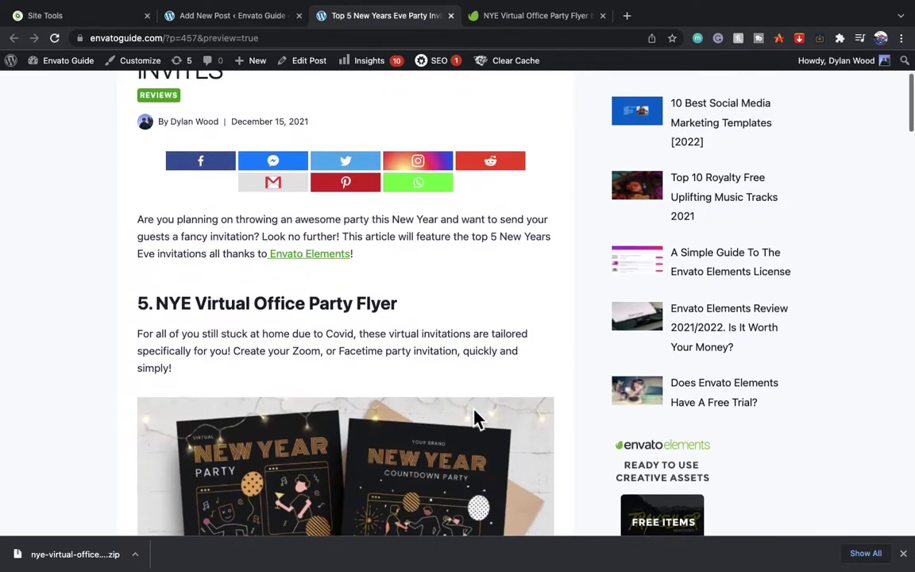
pyautogui.scroll(-5, 475, 419)
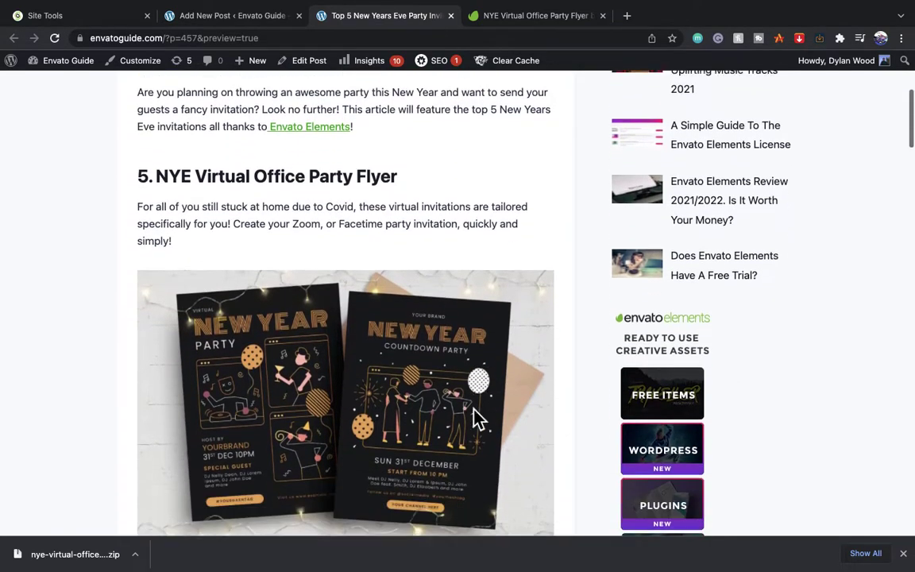
pyautogui.scroll(-3, 475, 418)
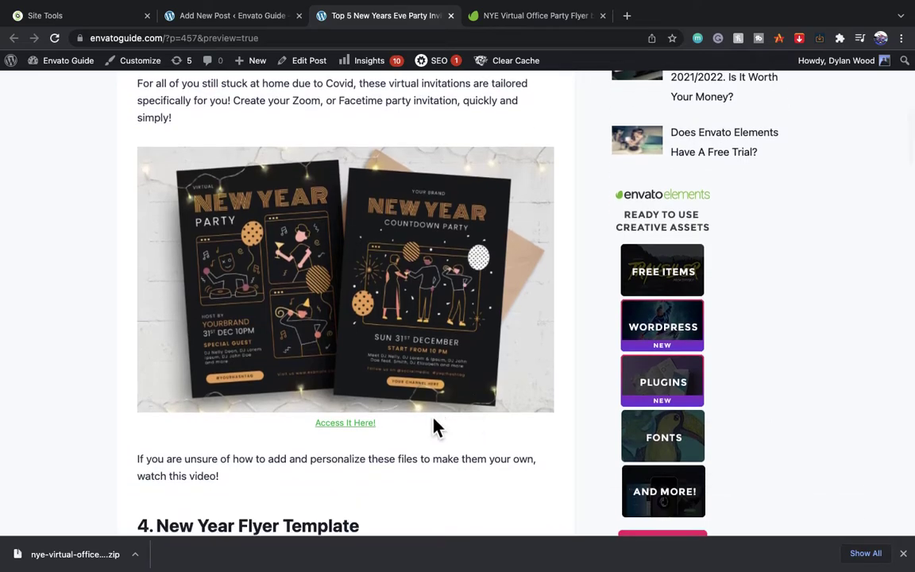
pyautogui.click(371, 431)
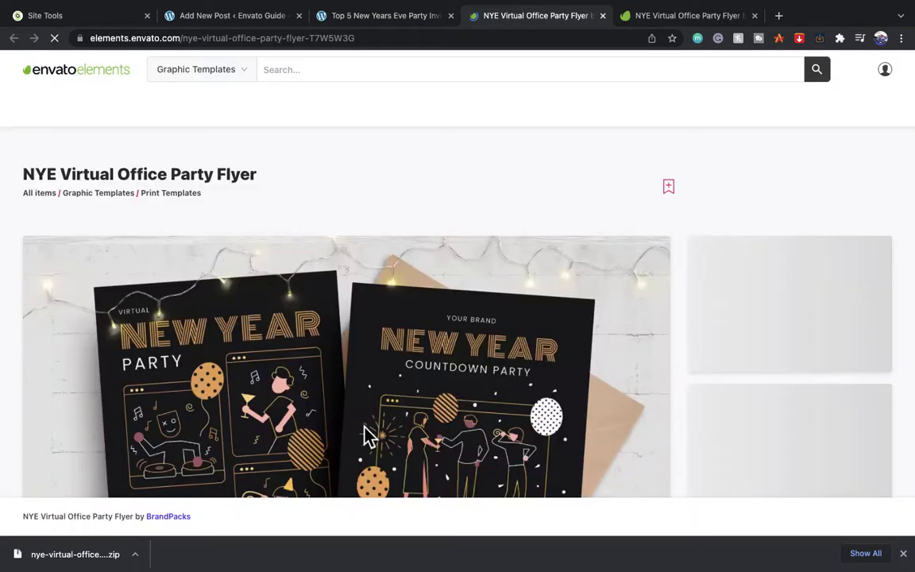
# Download the flyer template into the NYE Flyer project, then switch to Photoshop
pyautogui.scroll(-5, 451, 474)
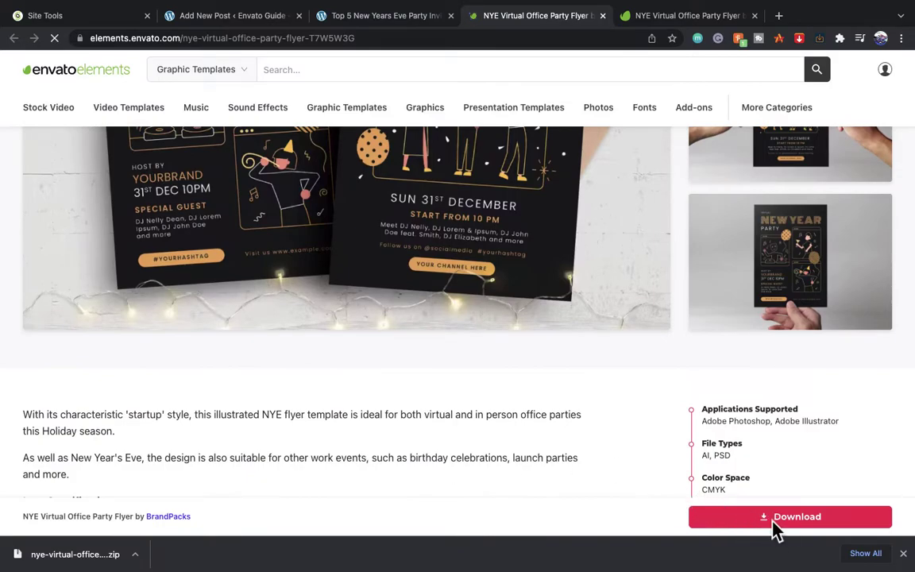
pyautogui.click(774, 523)
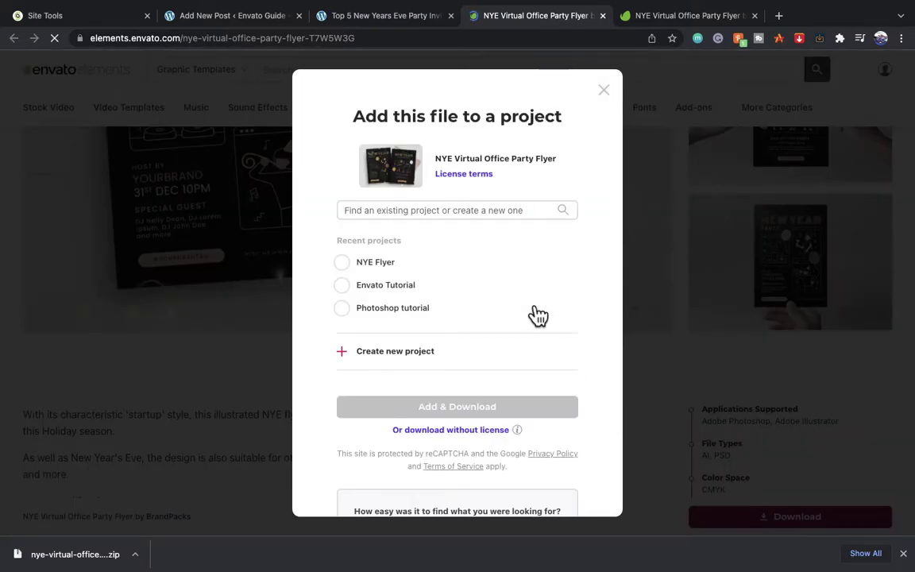
pyautogui.click(406, 268)
pyautogui.click(448, 411)
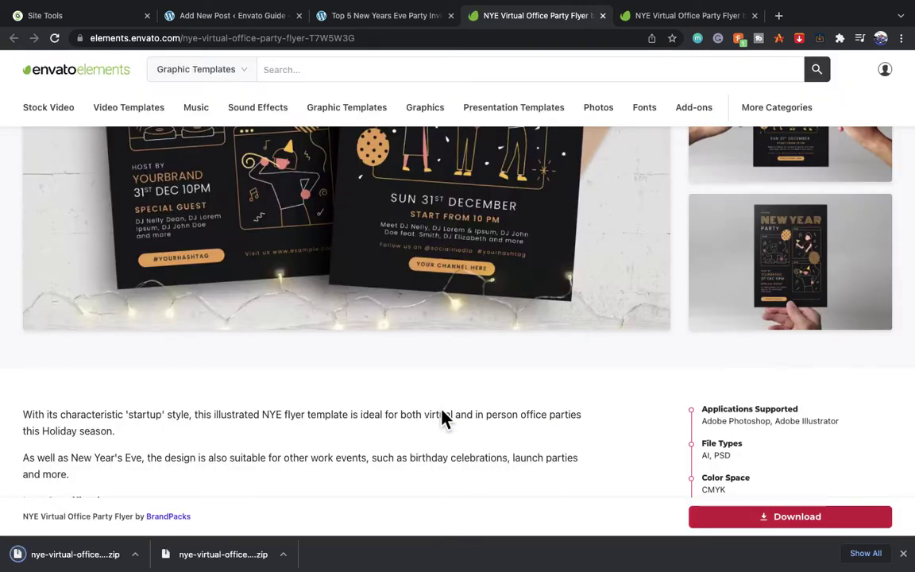
pyautogui.hotkey('ctrl', 'Left')
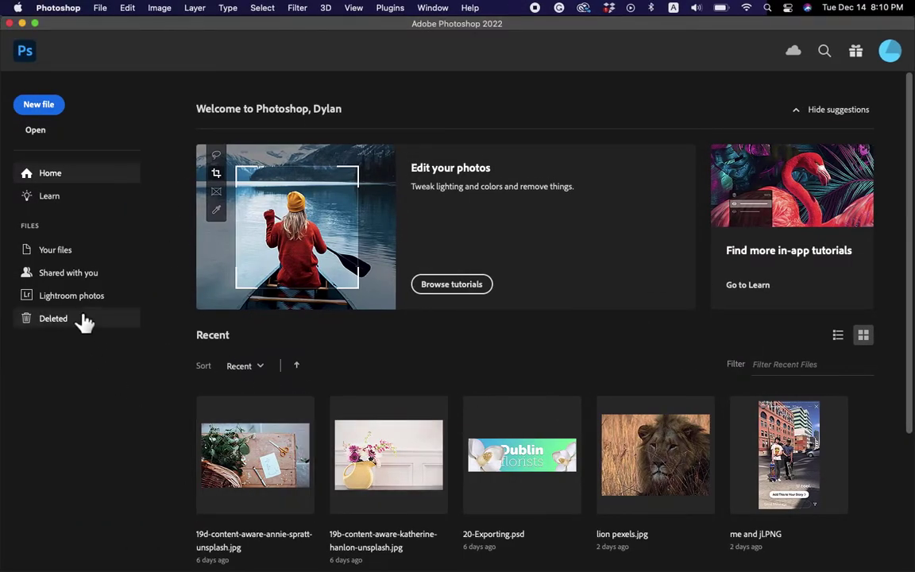
# Open 5x7 01.psd from the template's PSD folder, after comparing it with 5x7 02.psd
pyautogui.click(111, 18)
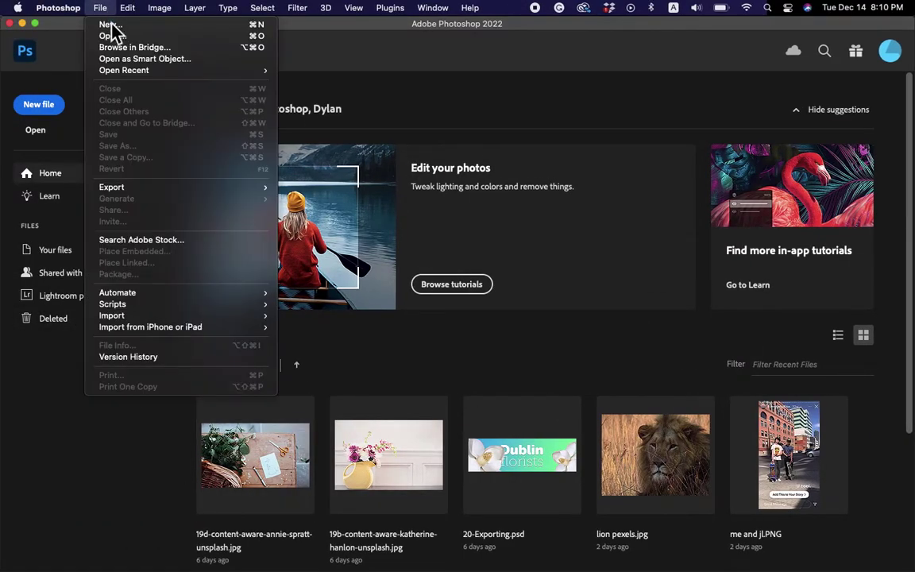
pyautogui.click(132, 35)
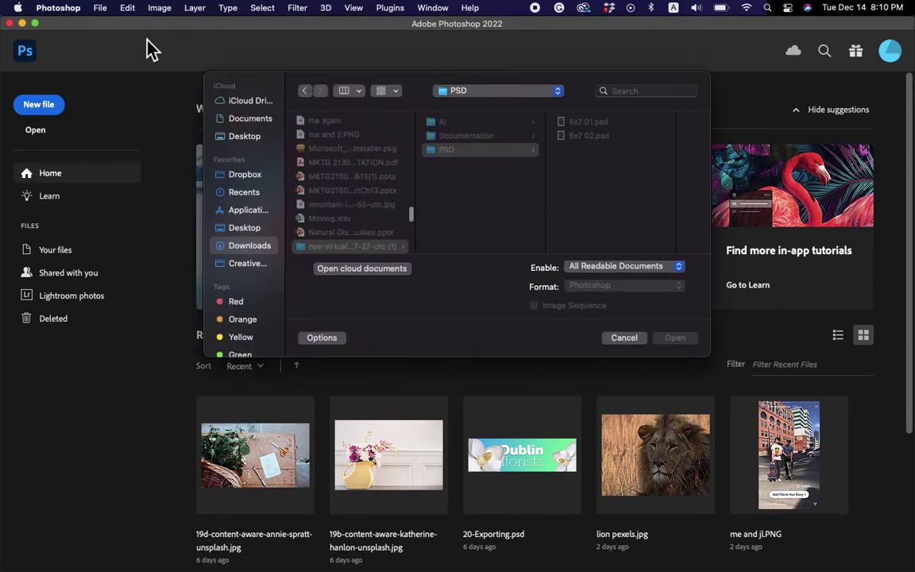
pyautogui.scroll(-1, 346, 239)
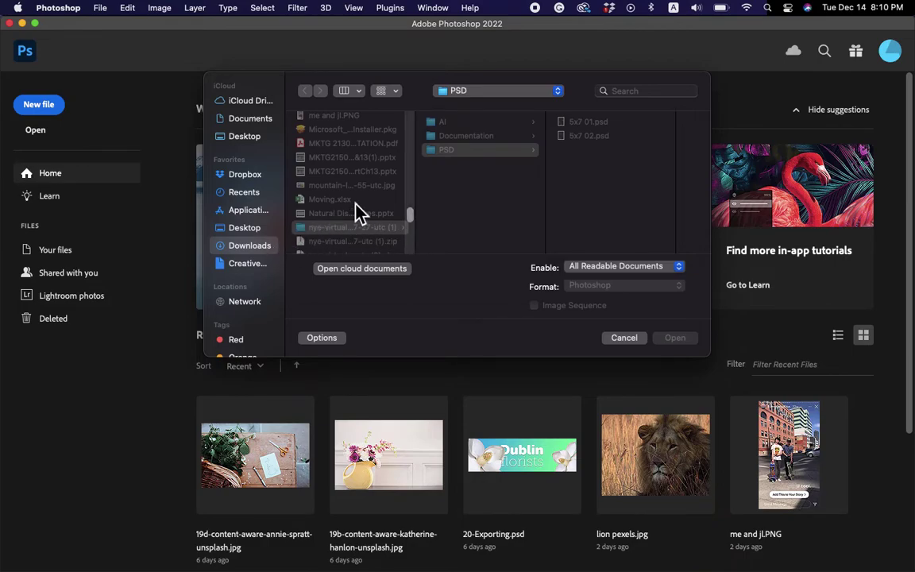
pyautogui.click(451, 124)
pyautogui.click(454, 150)
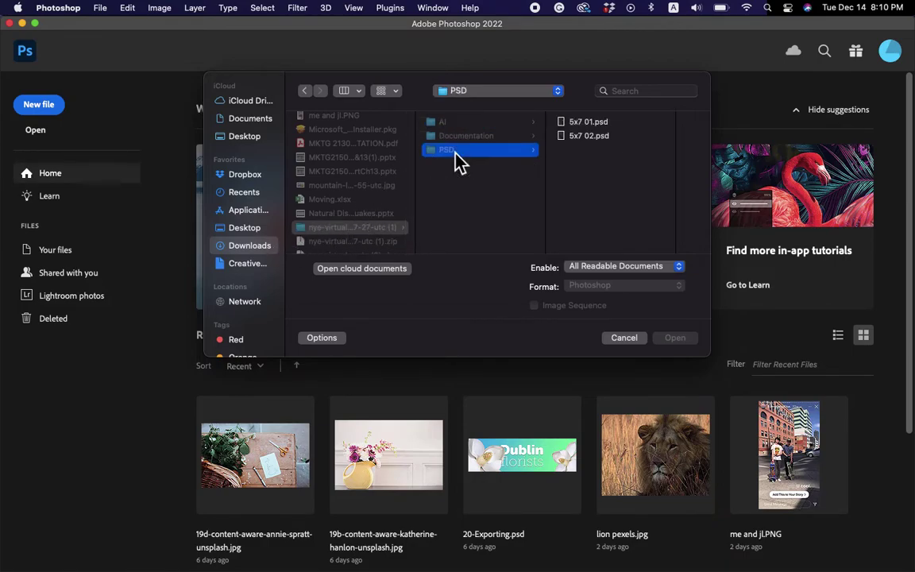
pyautogui.click(589, 138)
pyautogui.click(506, 124)
pyautogui.click(509, 137)
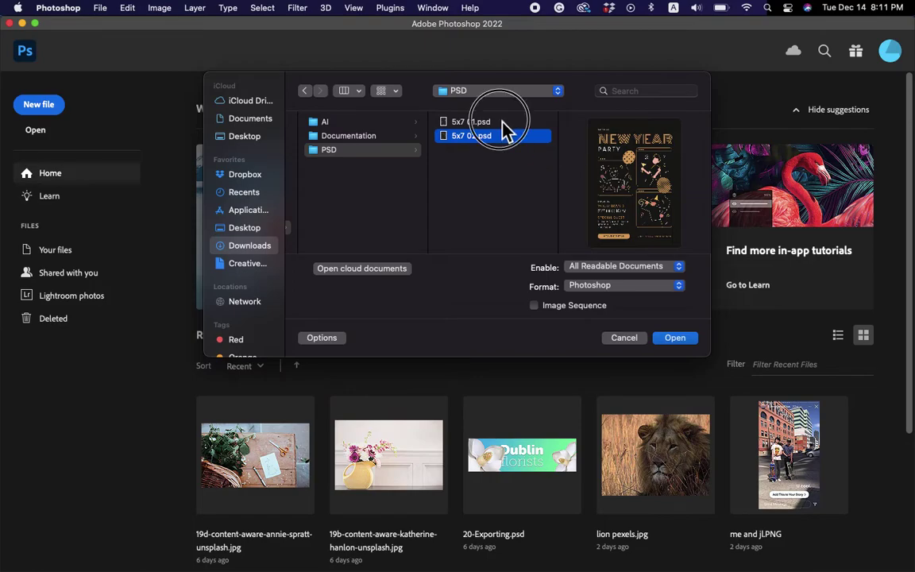
pyautogui.click(505, 124)
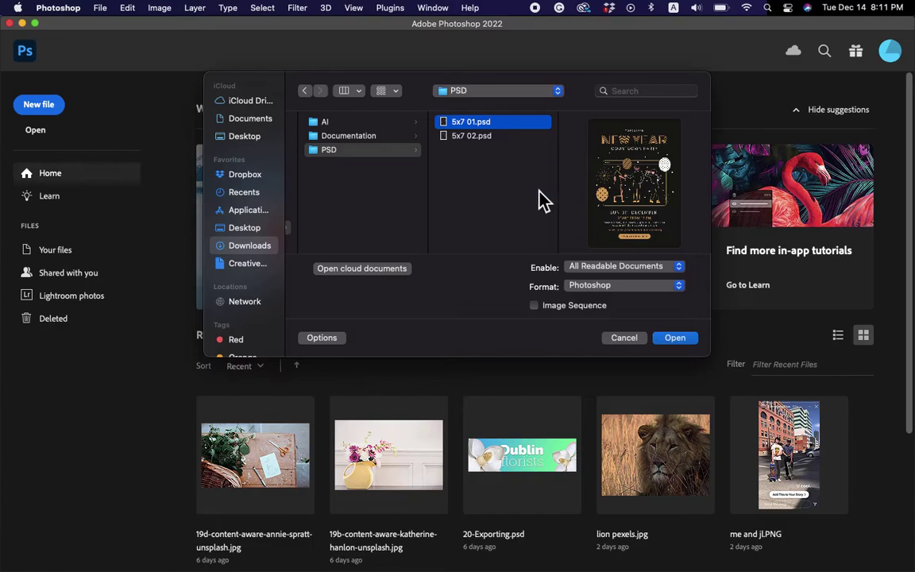
pyautogui.click(674, 341)
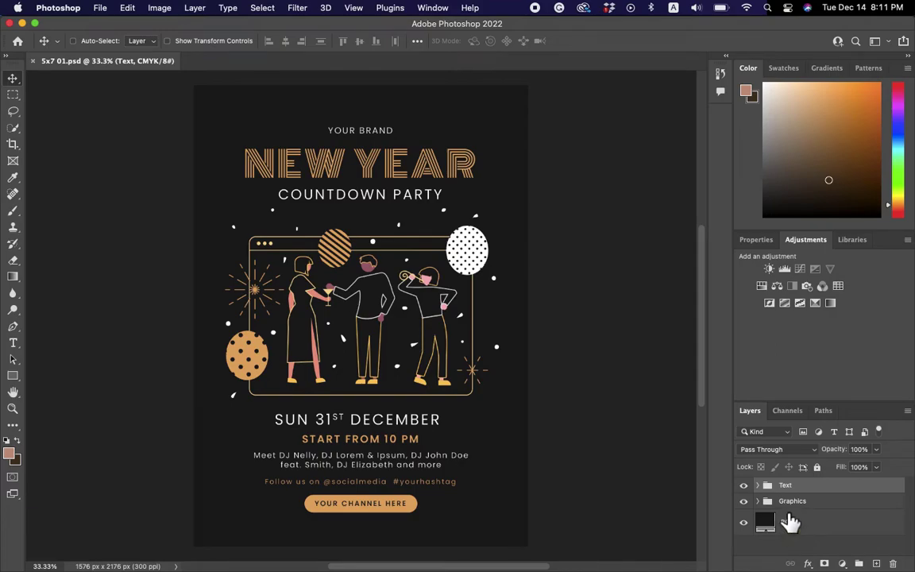
# Expand the Text group and its Group 1 in the Layers panel, then select the 'your brand' layer
pyautogui.click(759, 485)
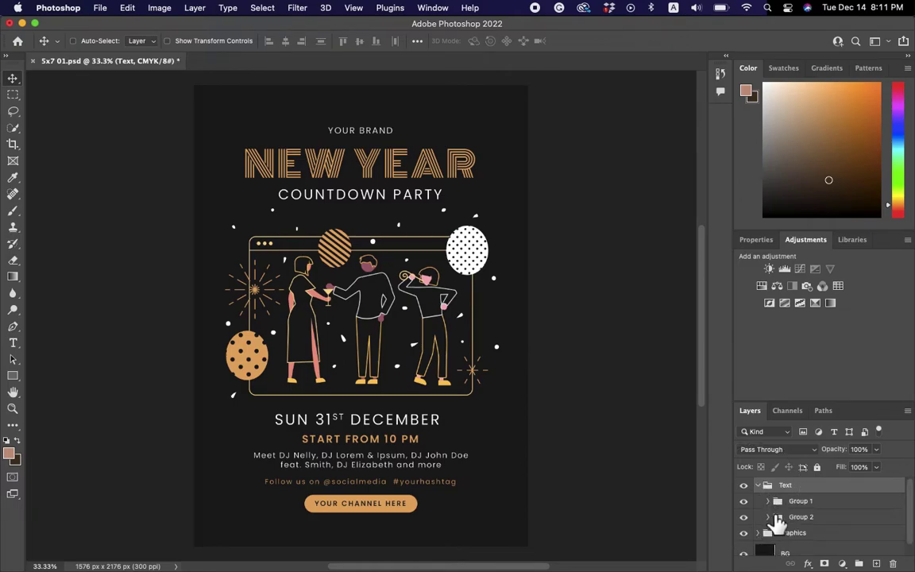
pyautogui.click(769, 501)
pyautogui.scroll(-1, 776, 515)
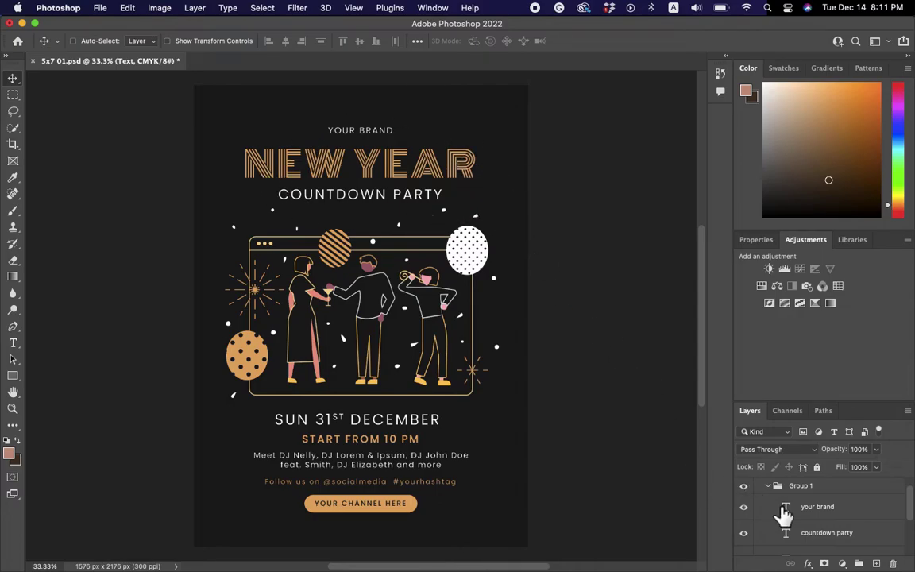
pyautogui.scroll(-3, 782, 515)
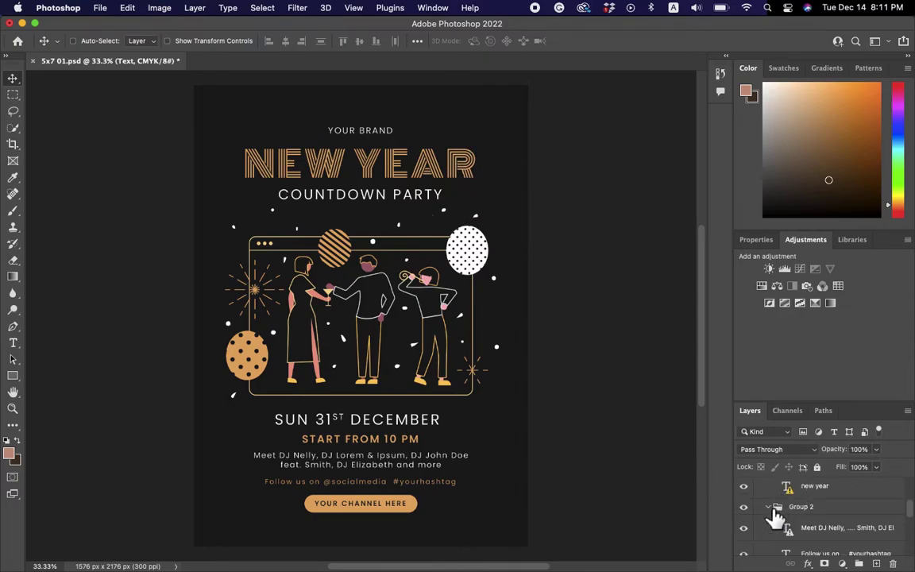
pyautogui.scroll(-2, 782, 520)
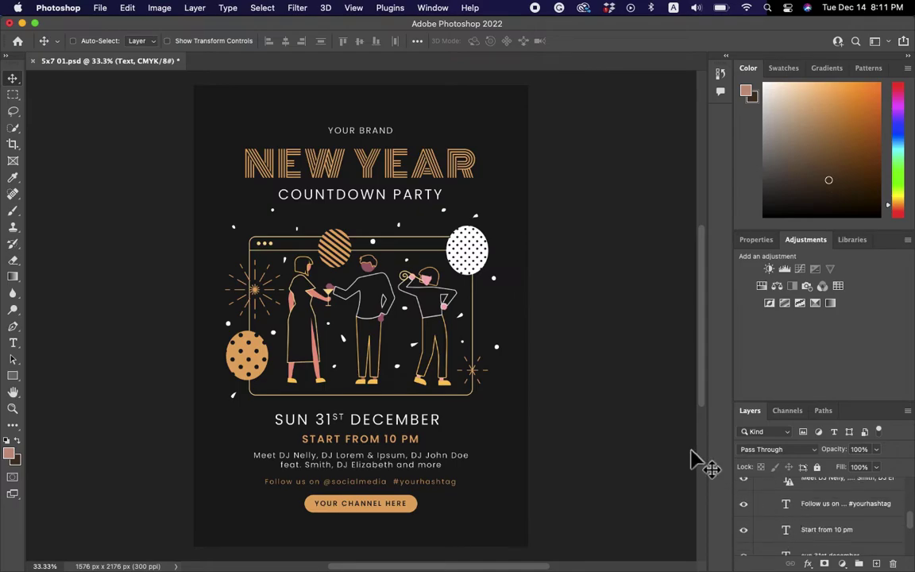
pyautogui.scroll(5, 797, 502)
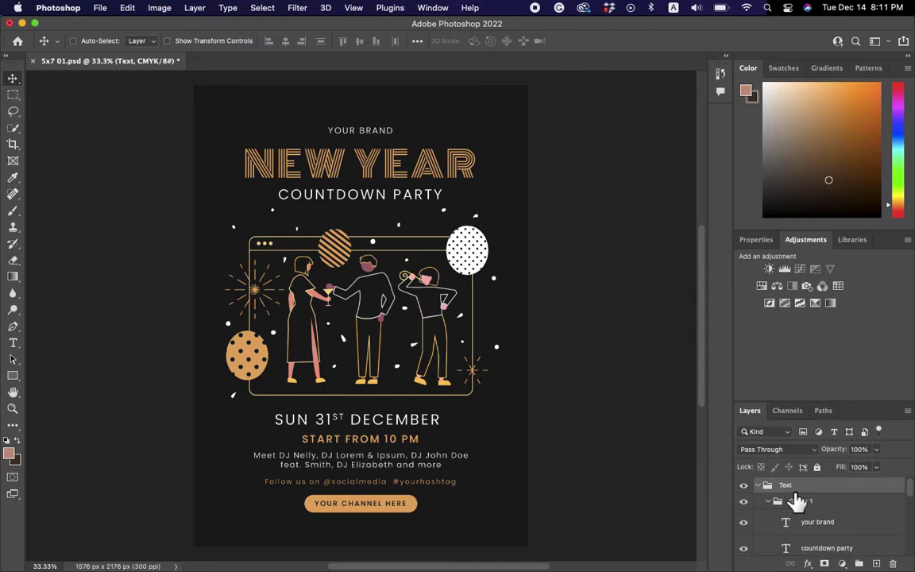
pyautogui.scroll(-1, 802, 524)
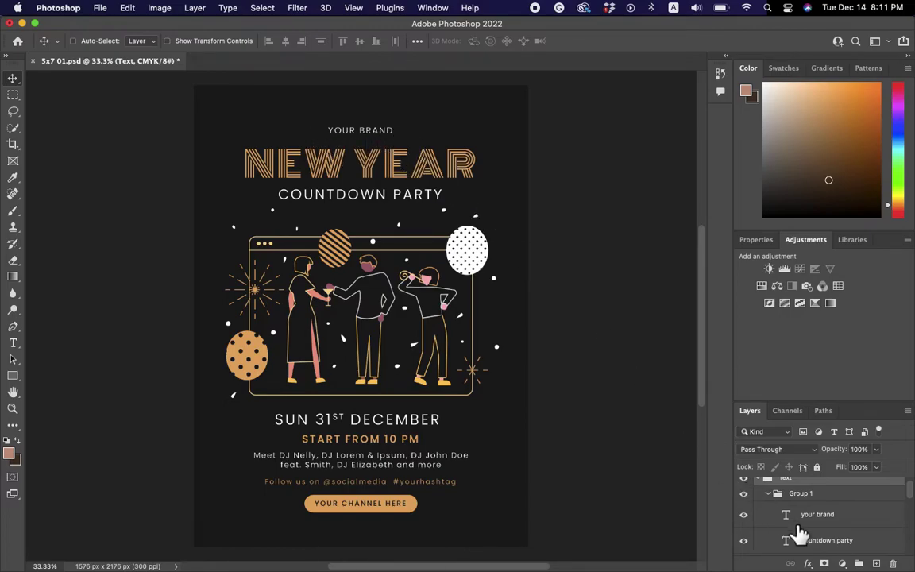
pyautogui.scroll(1, 799, 532)
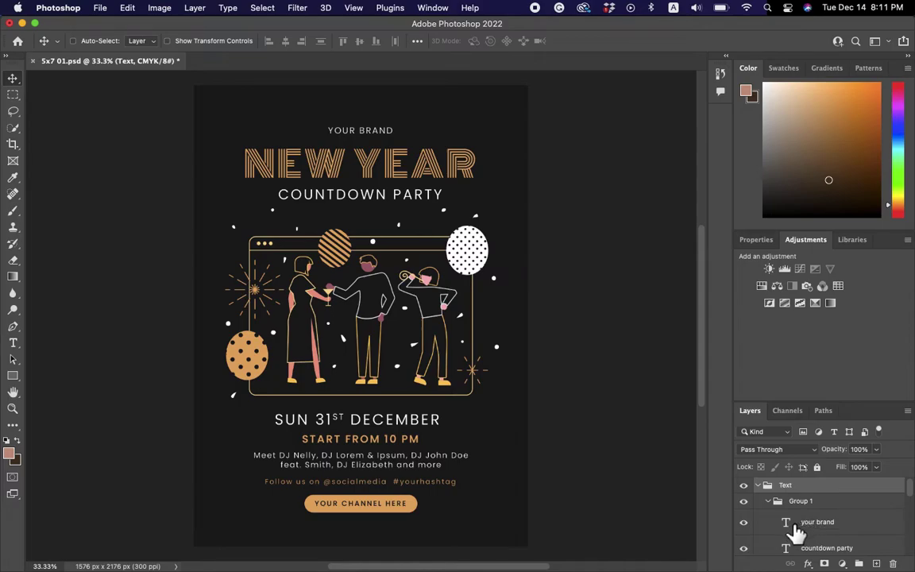
pyautogui.click(854, 527)
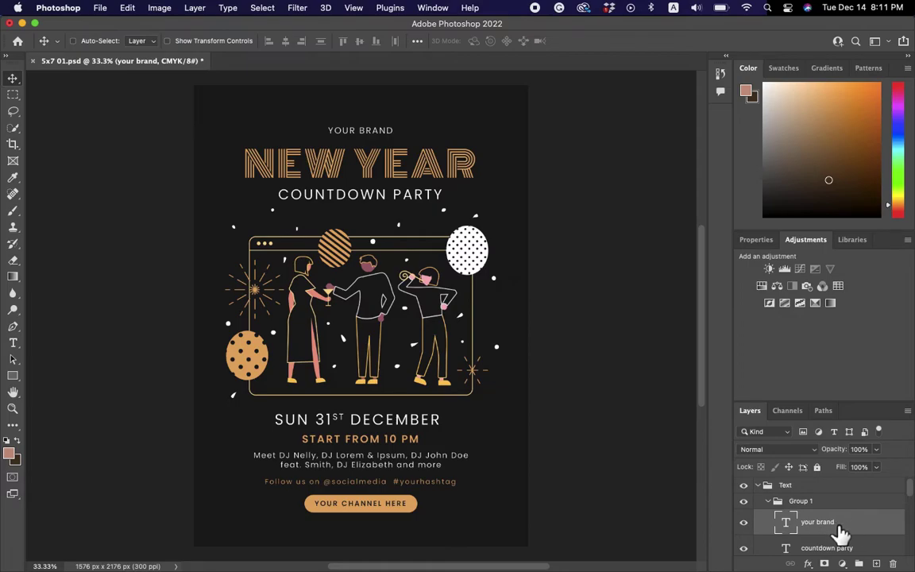
# Change the top YOUR BRAND heading text to ENVATOGUIDE
pyautogui.doubleClick(786, 525)
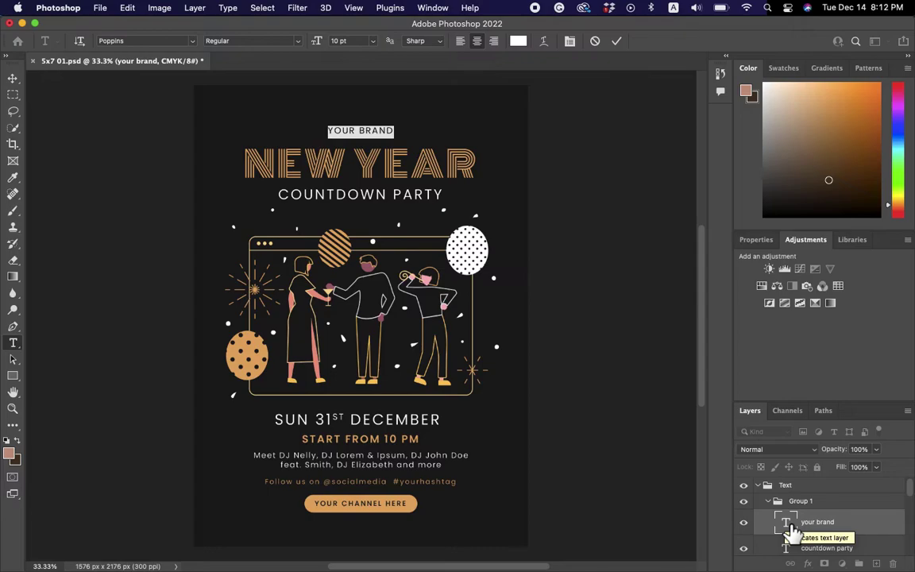
pyautogui.write('FNVATO')
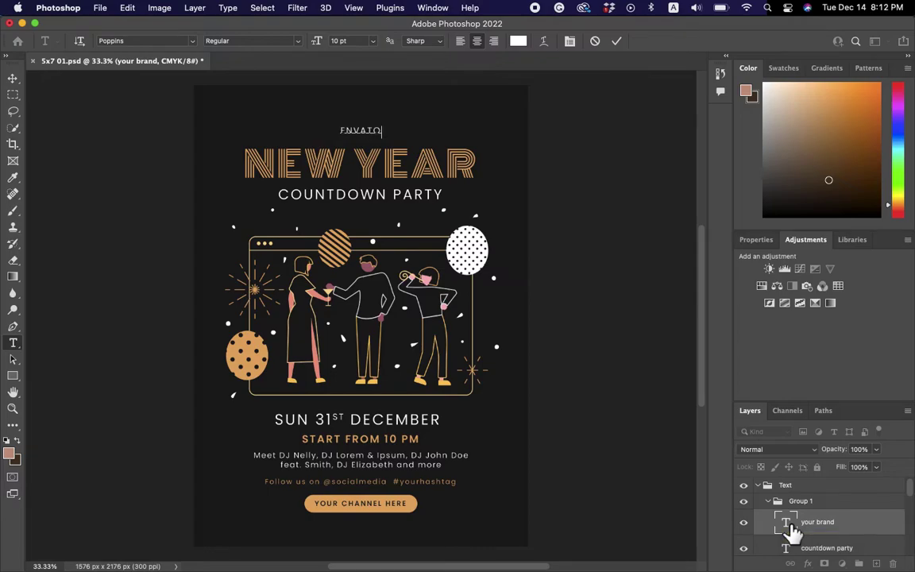
pyautogui.write('GIUF')
pyautogui.press('BackSpace')
pyautogui.write('L')
pyautogui.write('E')
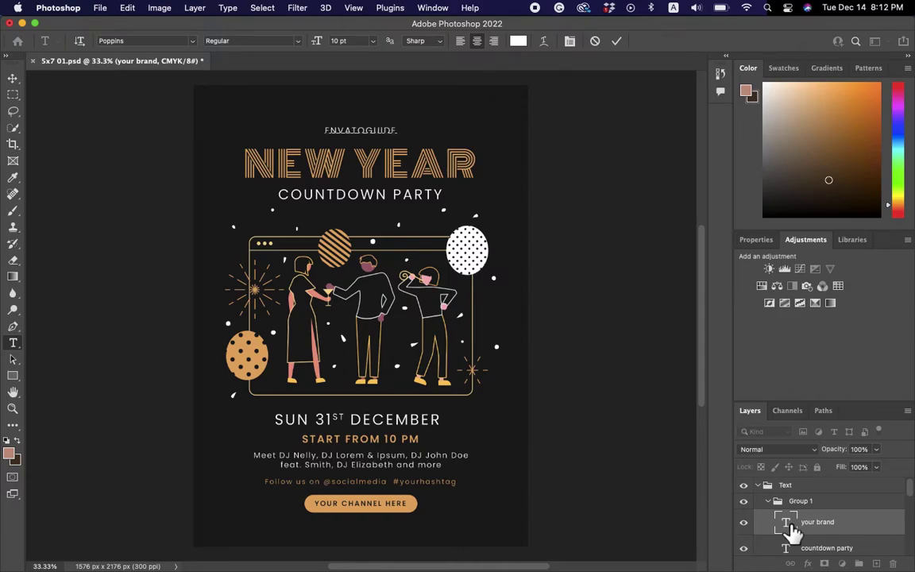
pyautogui.click(13, 79)
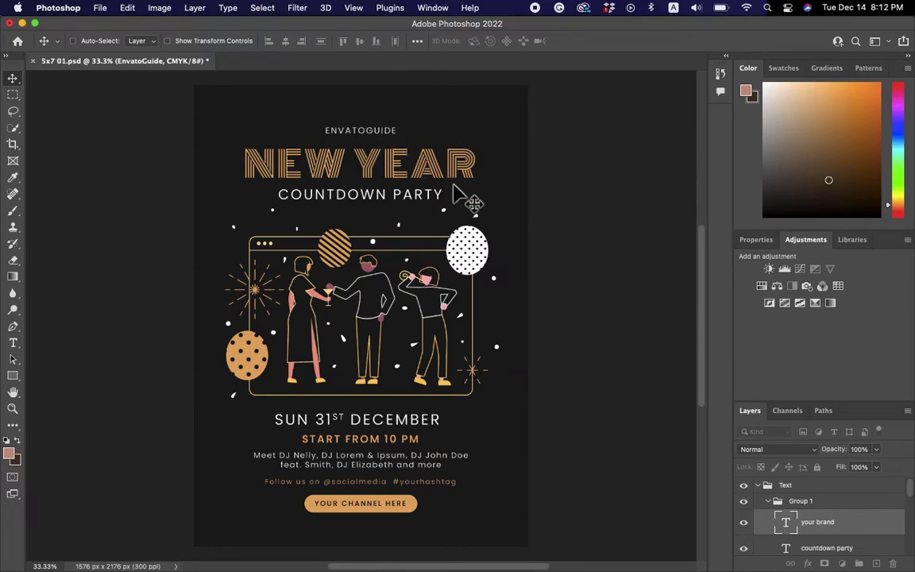
pyautogui.scroll(-2, 797, 534)
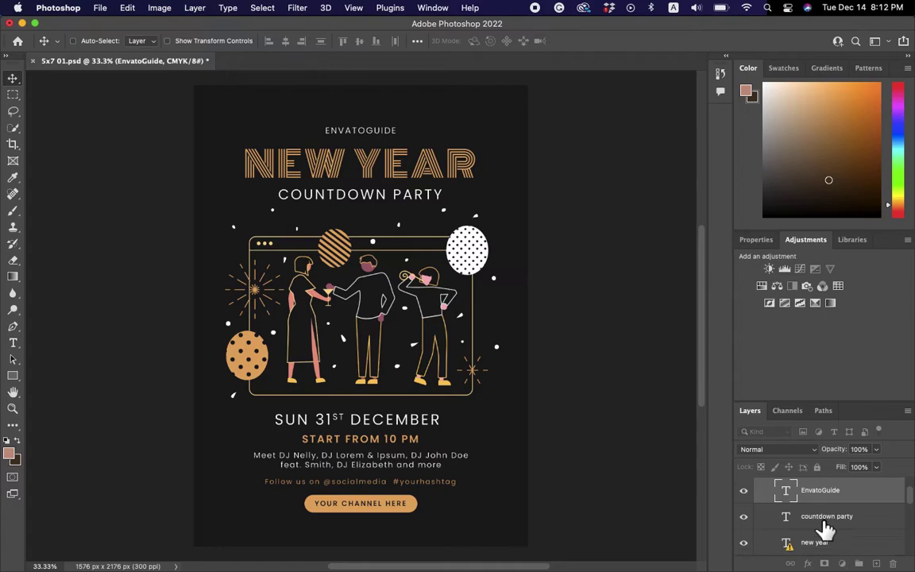
# Replace the 'Meet DJ Nelly…' text with 'Great food and drink accompanied by 2021's hottest hits!'
pyautogui.scroll(-2, 784, 551)
pyautogui.scroll(-3, 784, 552)
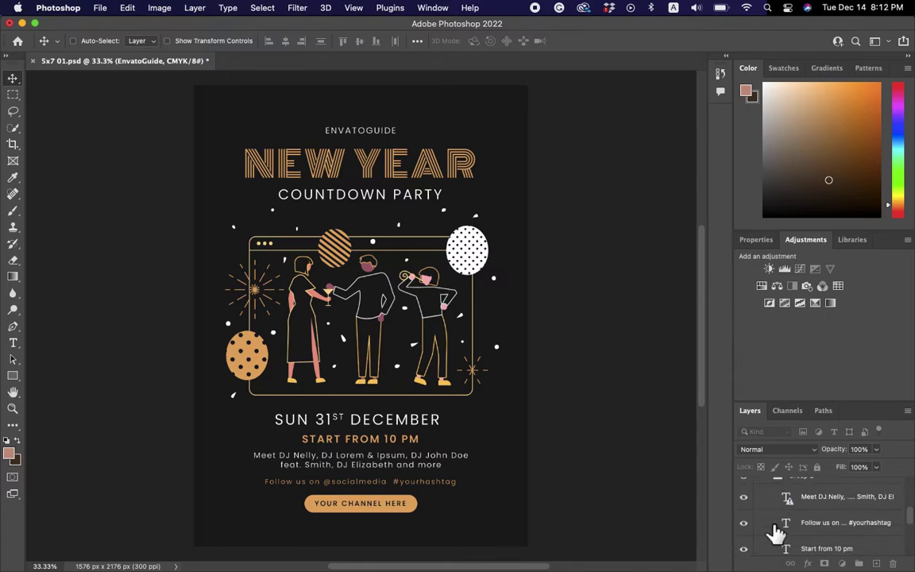
pyautogui.scroll(1, 775, 534)
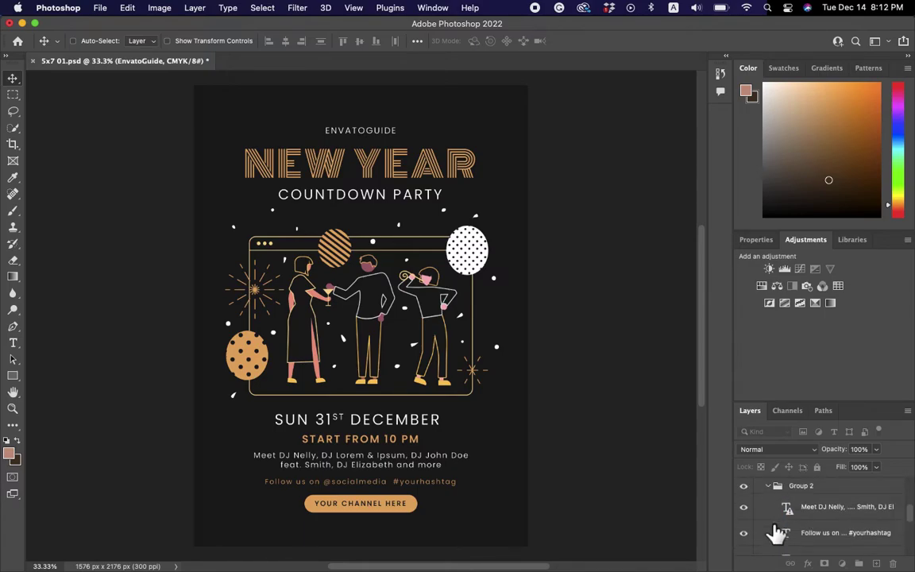
pyautogui.click(857, 515)
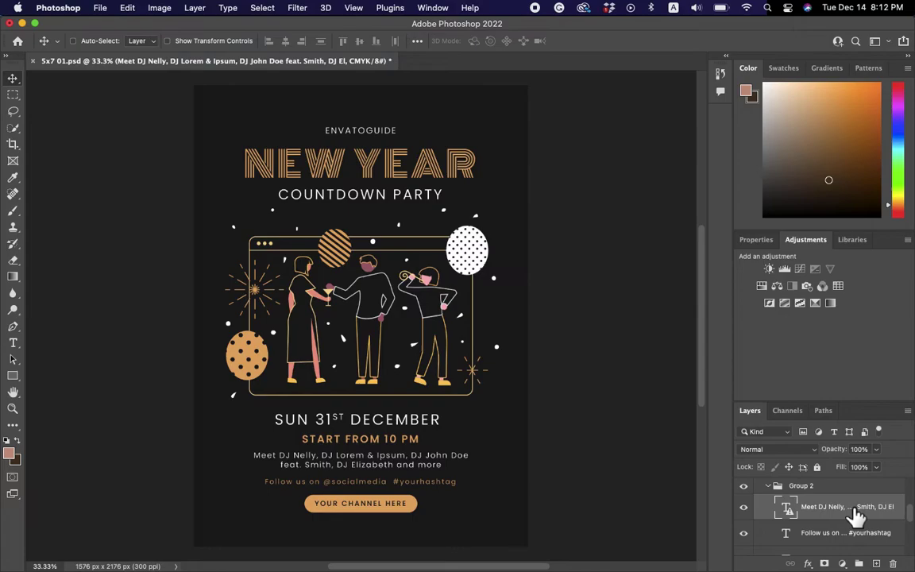
pyautogui.doubleClick(787, 509)
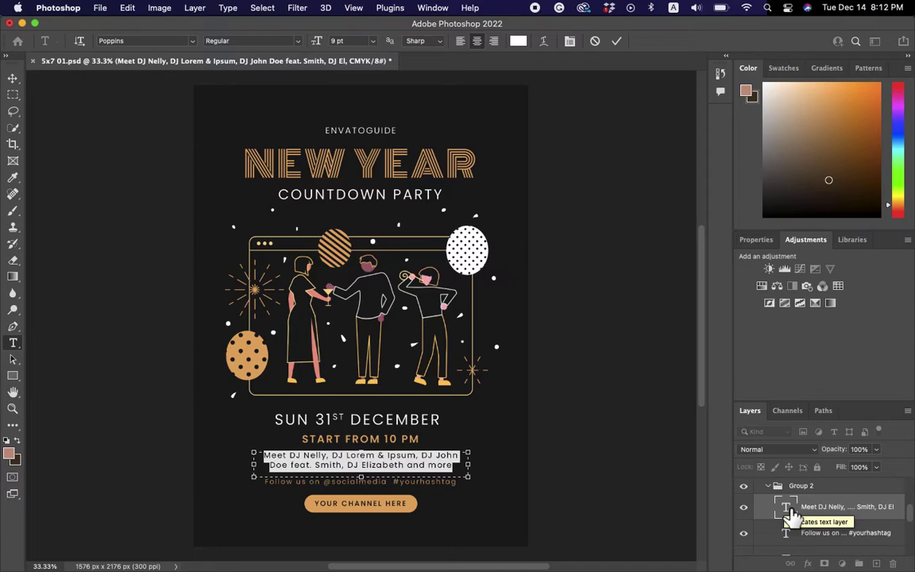
pyautogui.write('Great ')
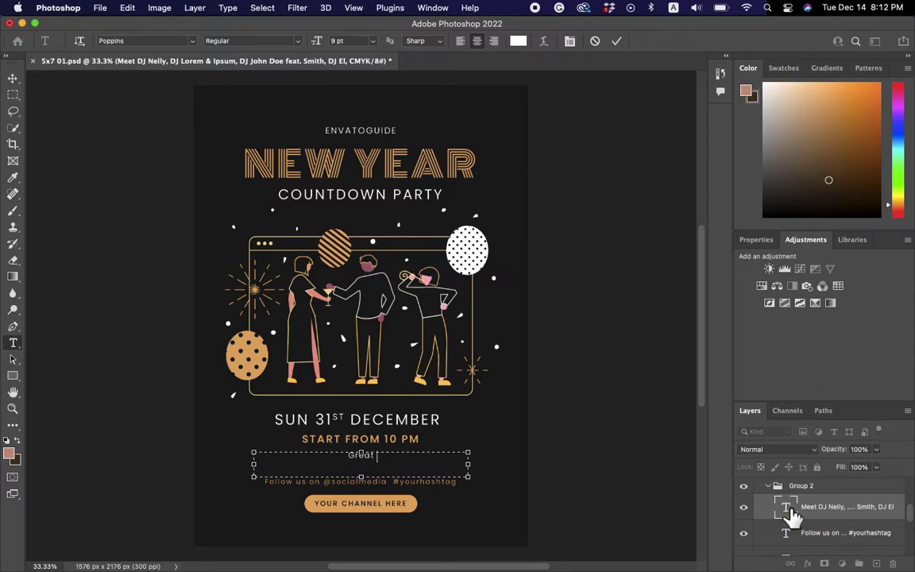
pyautogui.write('food and drink acc')
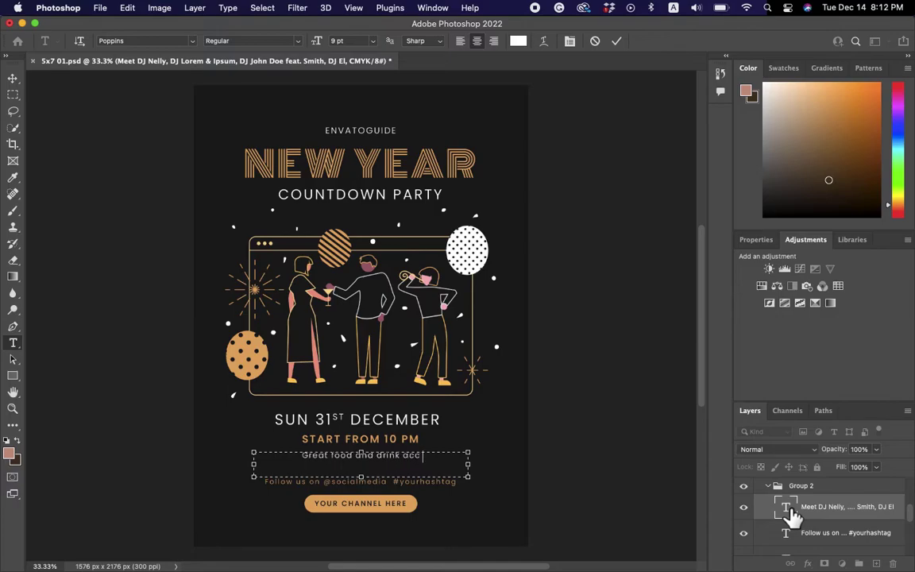
pyautogui.write('ompanied')
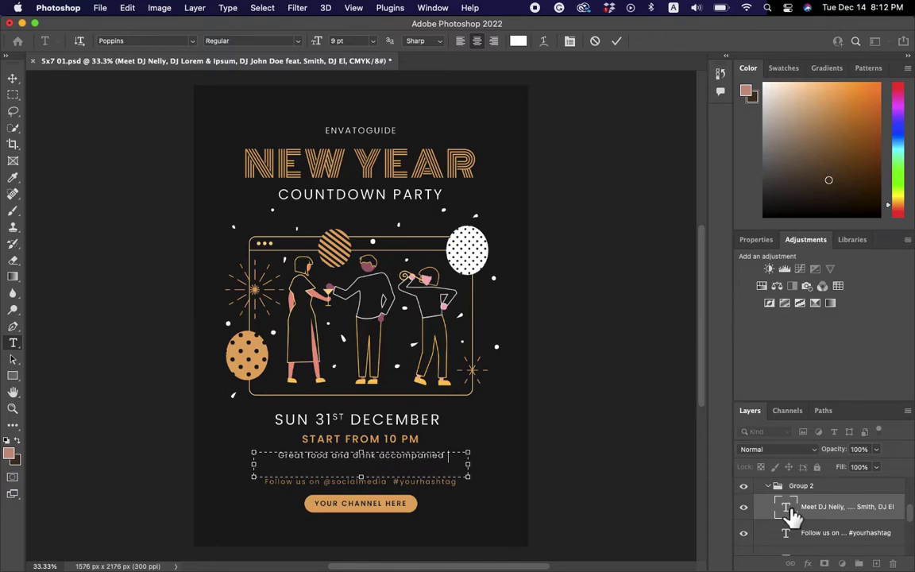
pyautogui.write(' by 2021')
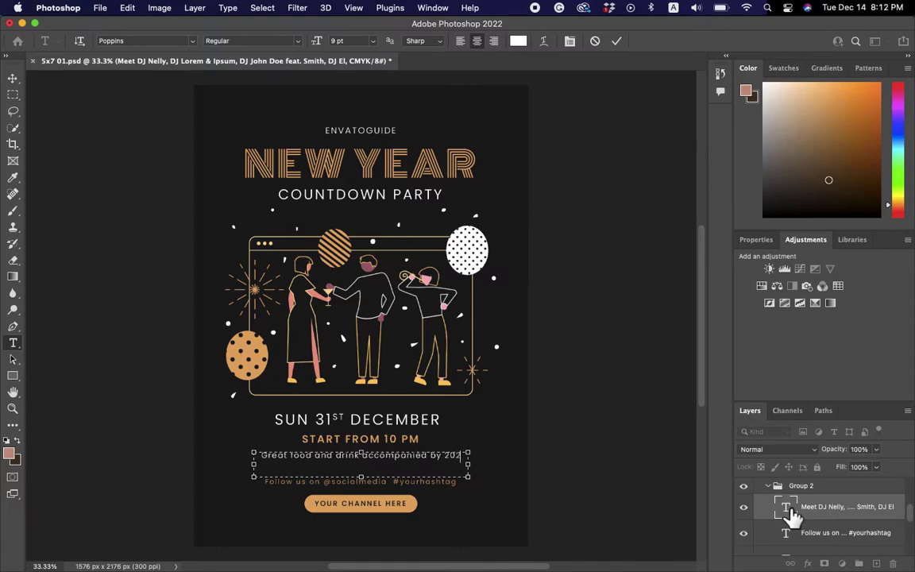
pyautogui.write("'s")
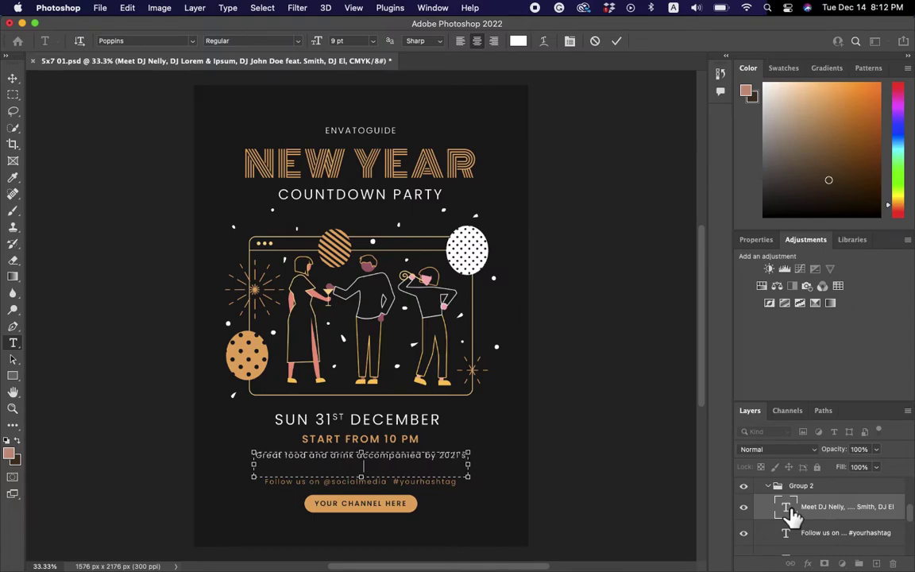
pyautogui.write(' hottest hits!')
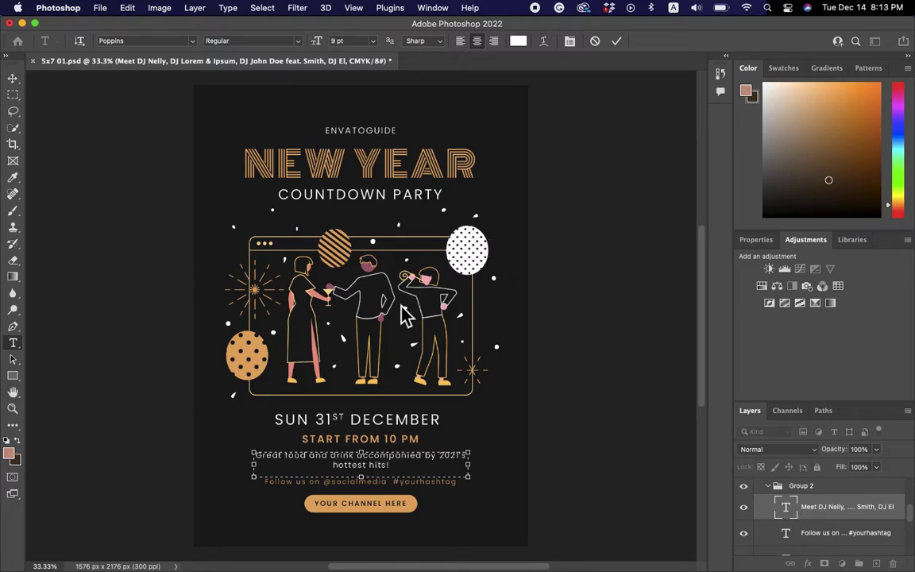
pyautogui.click(844, 532)
pyautogui.press('v')
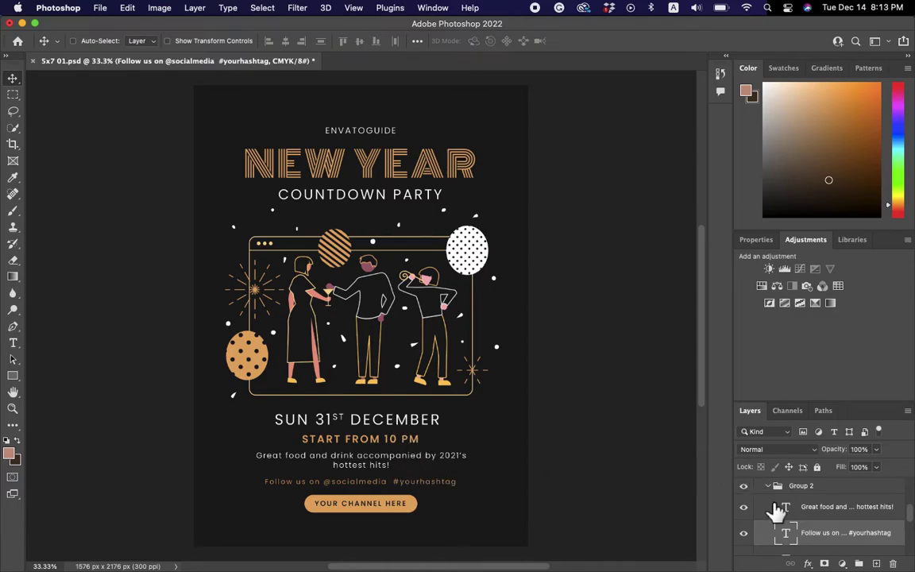
# Relabel the 'Your channel here' button text as ENVATOGUIDE
pyautogui.scroll(-3, 778, 512)
pyautogui.scroll(-5, 777, 517)
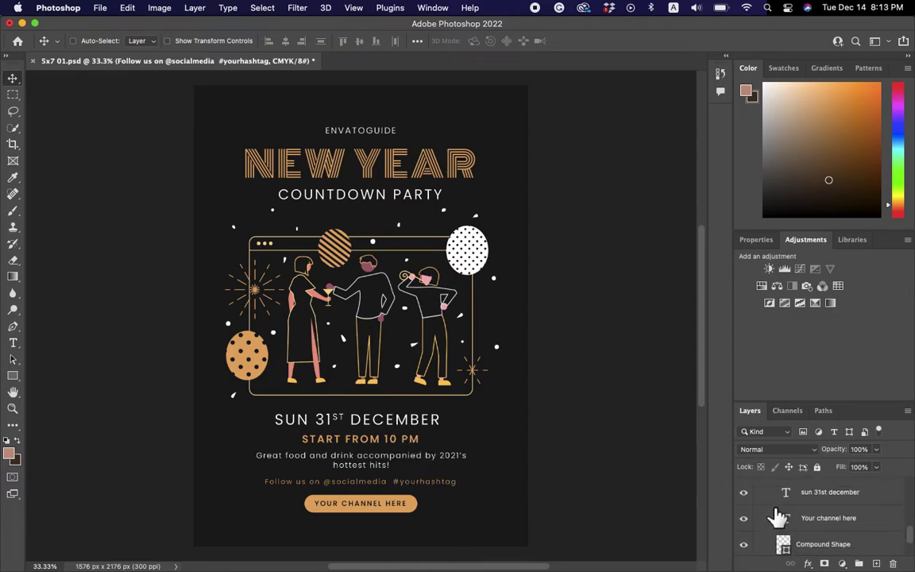
pyautogui.click(842, 526)
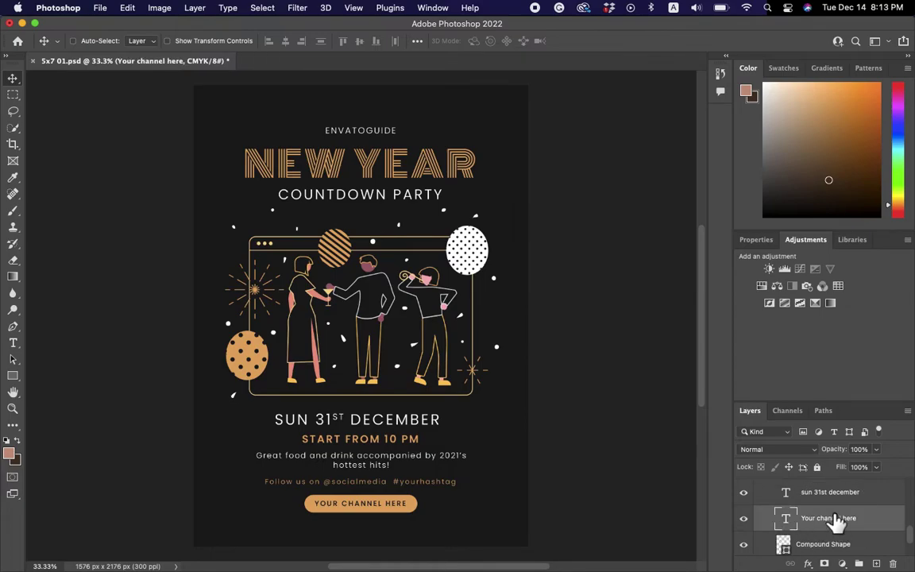
pyautogui.doubleClick(789, 520)
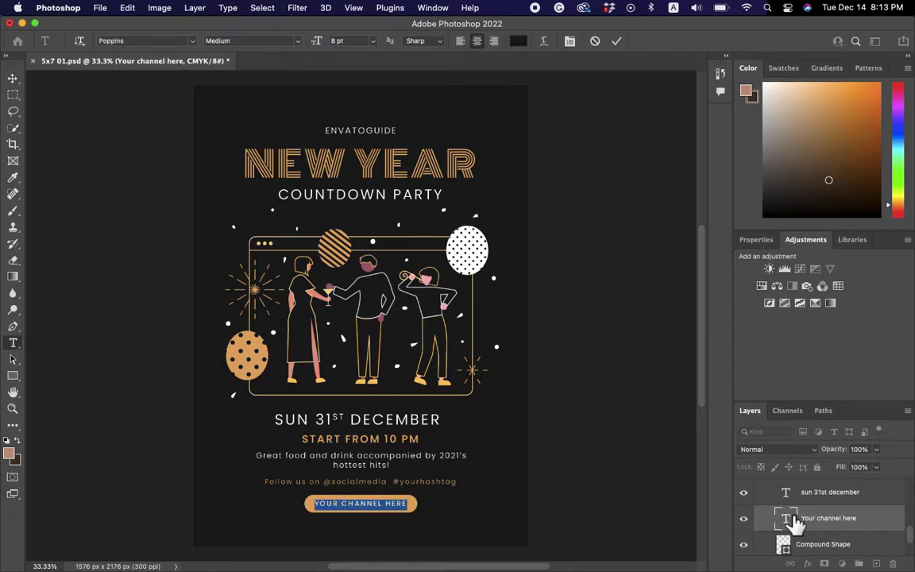
pyautogui.write('F')
pyautogui.write('TOGUIDE')
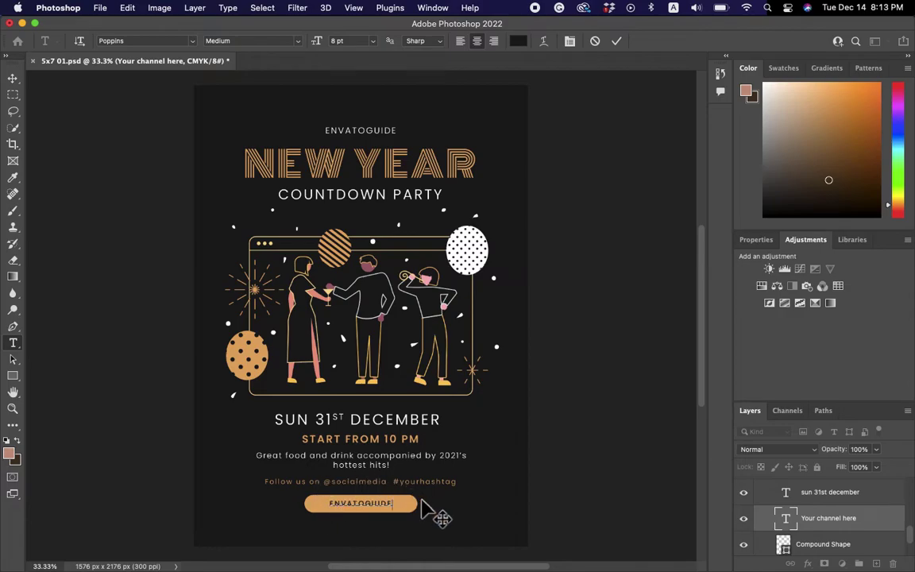
pyautogui.scroll(-1, 791, 539)
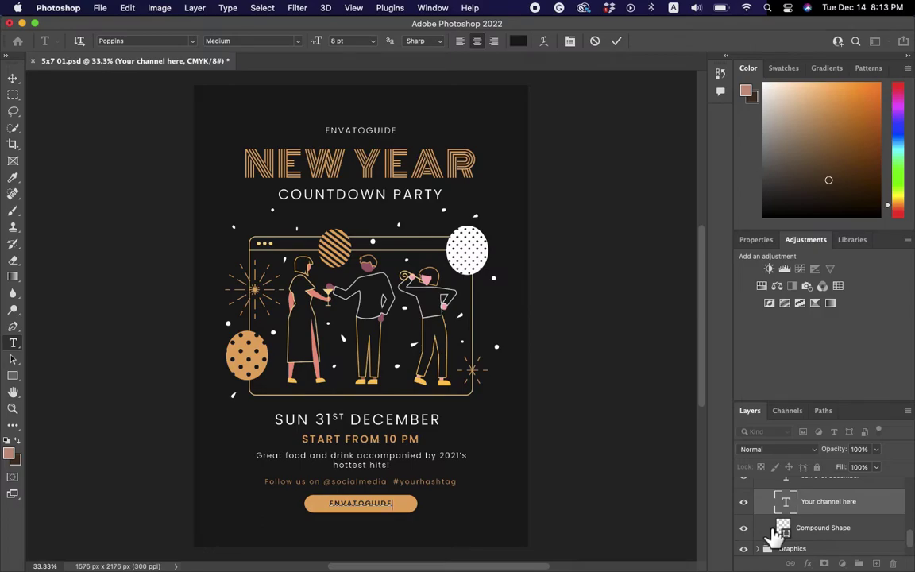
pyautogui.press('Escape')
pyautogui.press('v')
pyautogui.click(776, 532)
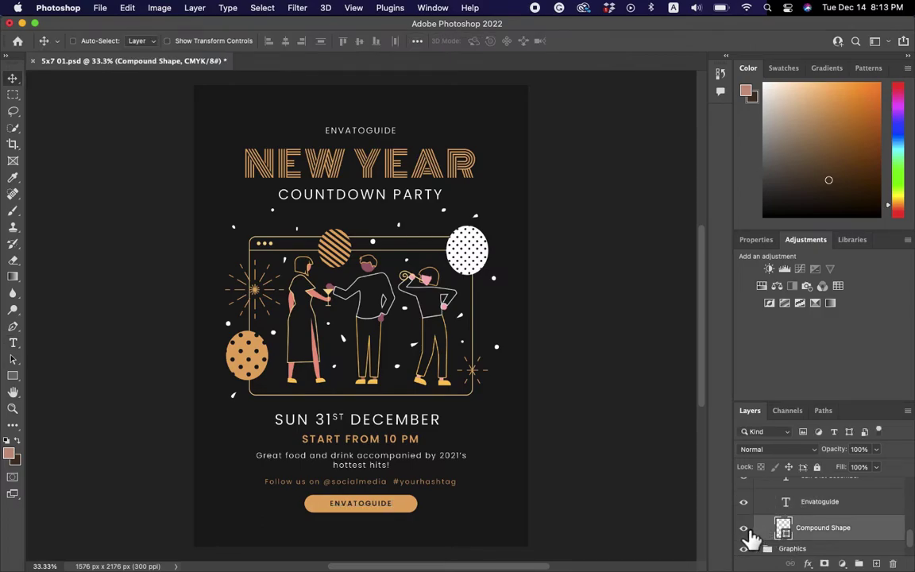
# Give the Compound Shape button layer a white #ffffff fill via the Color Picker
pyautogui.click(744, 529)
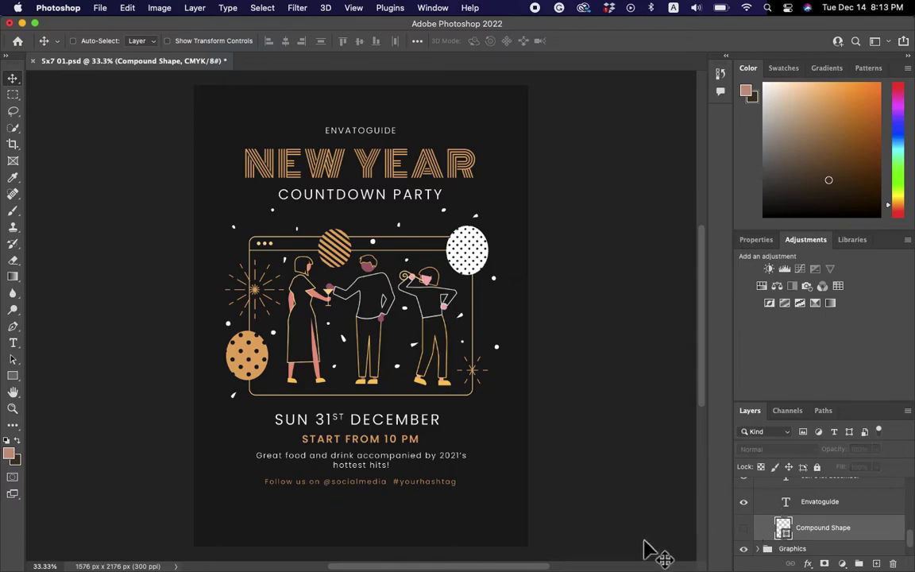
pyautogui.click(744, 530)
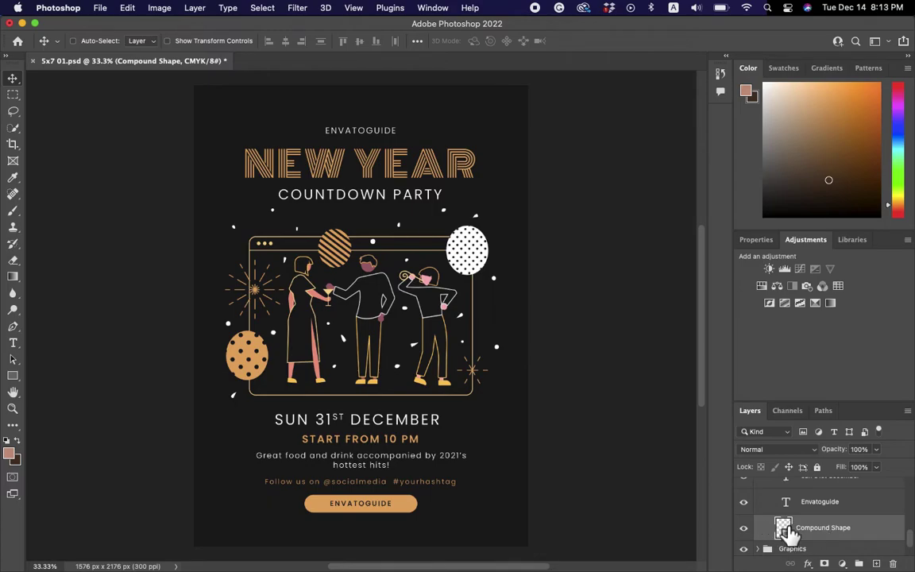
pyautogui.doubleClick(786, 529)
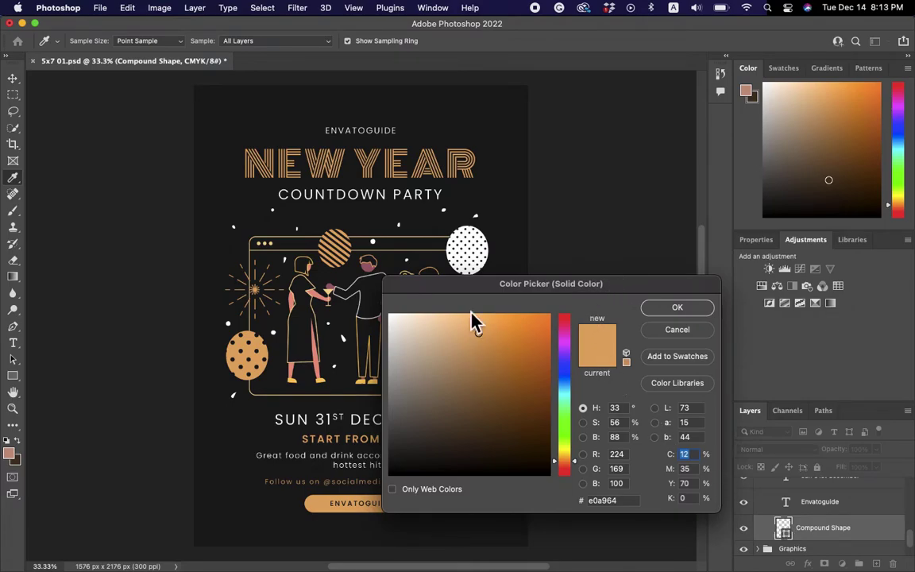
pyautogui.moveTo(466, 289); pyautogui.dragTo(519, 255)
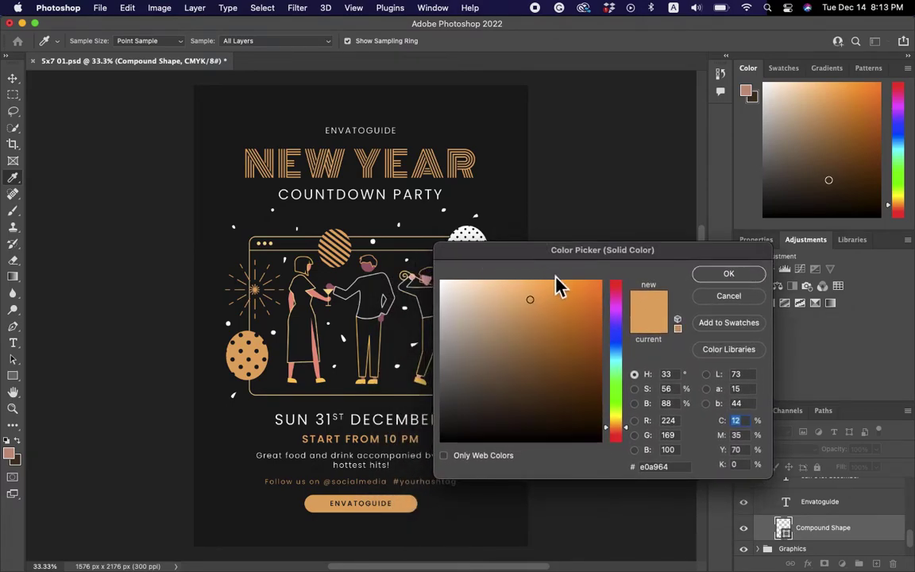
pyautogui.moveTo(493, 288)
pyautogui.mouseDown()
pyautogui.moveTo(459, 292)
pyautogui.moveTo(438, 281)
pyautogui.mouseUp()
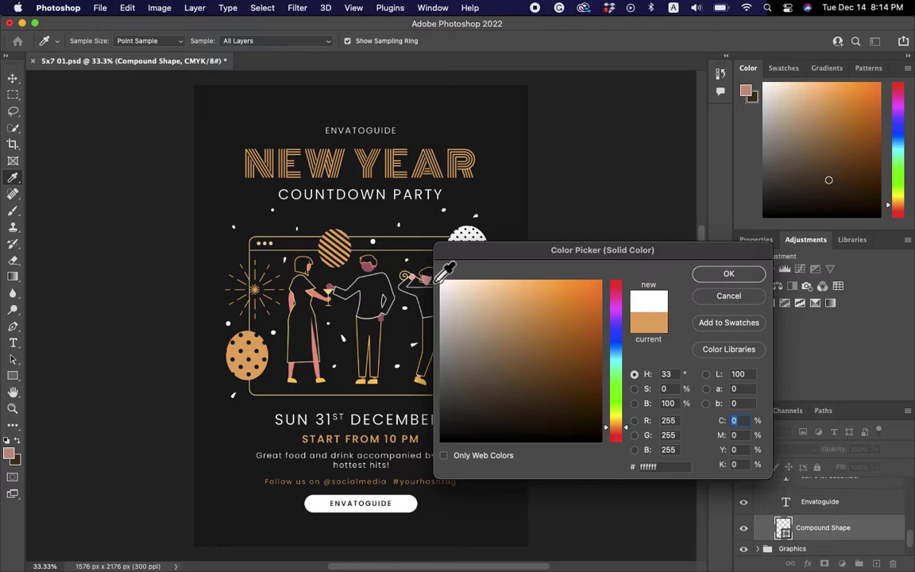
pyautogui.click(723, 278)
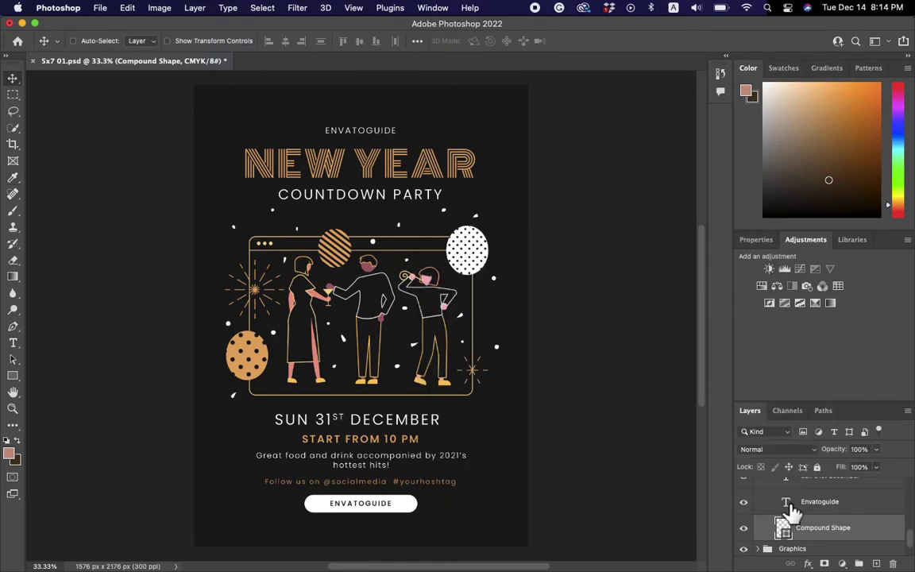
# Replace 'yourhashtag' and 'socialmedia' with EnvatoGuide in the 'Follow us on' line
pyautogui.scroll(2, 792, 512)
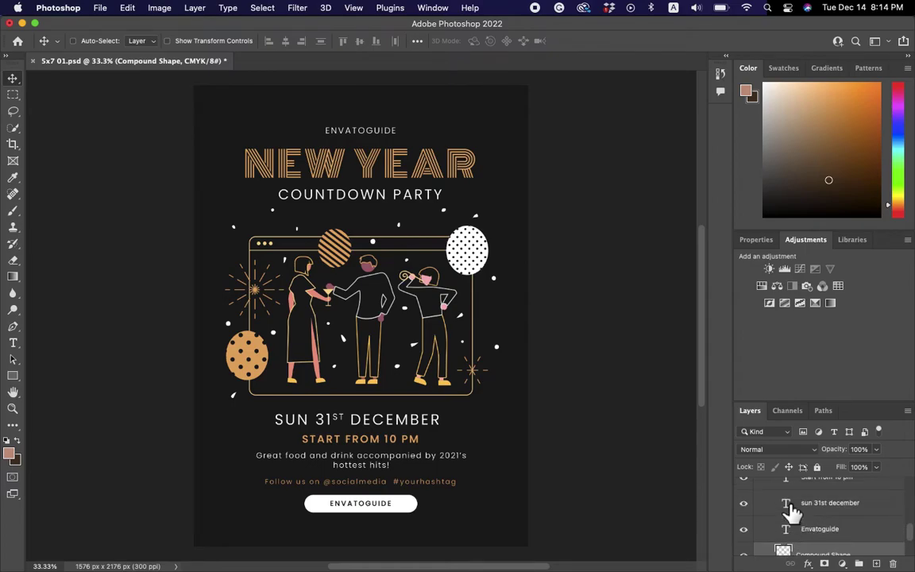
pyautogui.scroll(2, 793, 513)
pyautogui.scroll(1, 791, 513)
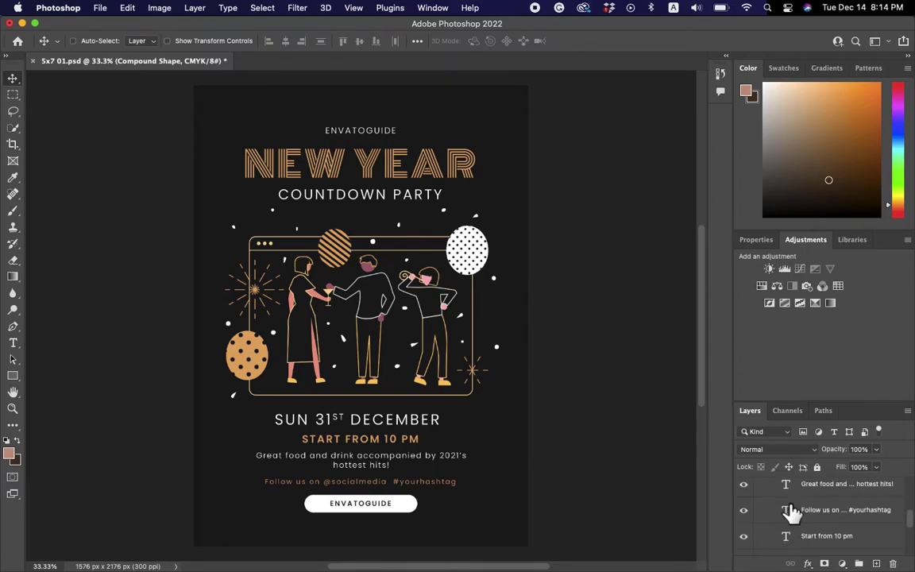
pyautogui.click(827, 518)
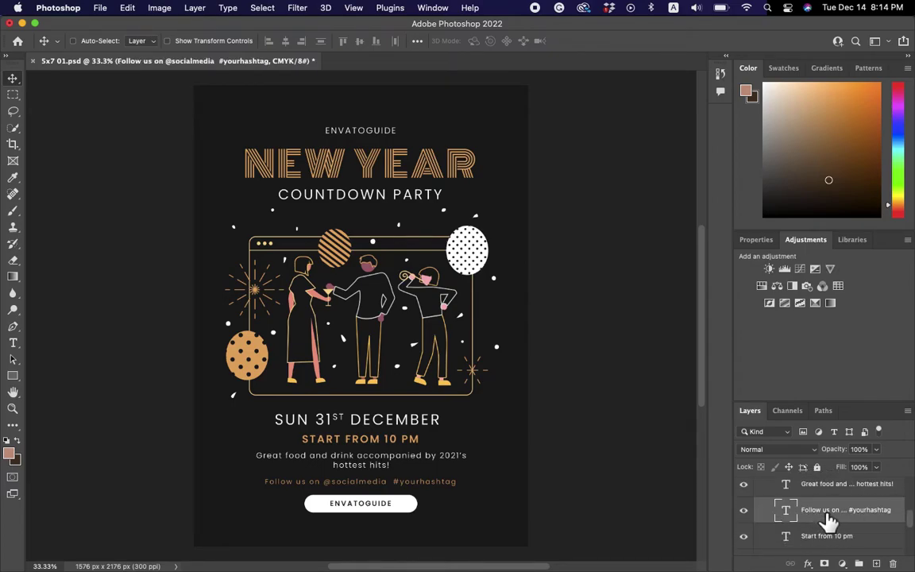
pyautogui.doubleClick(786, 511)
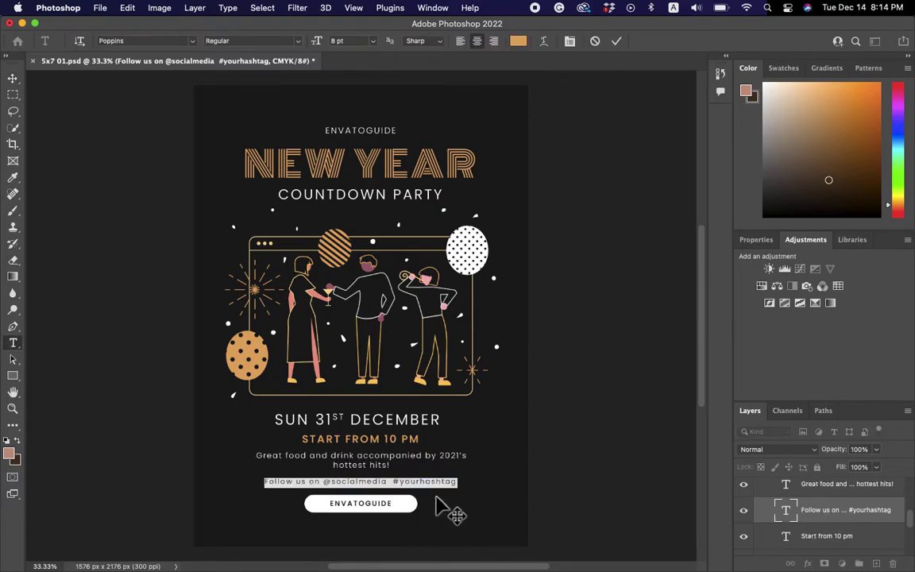
pyautogui.moveTo(458, 490); pyautogui.dragTo(403, 494)
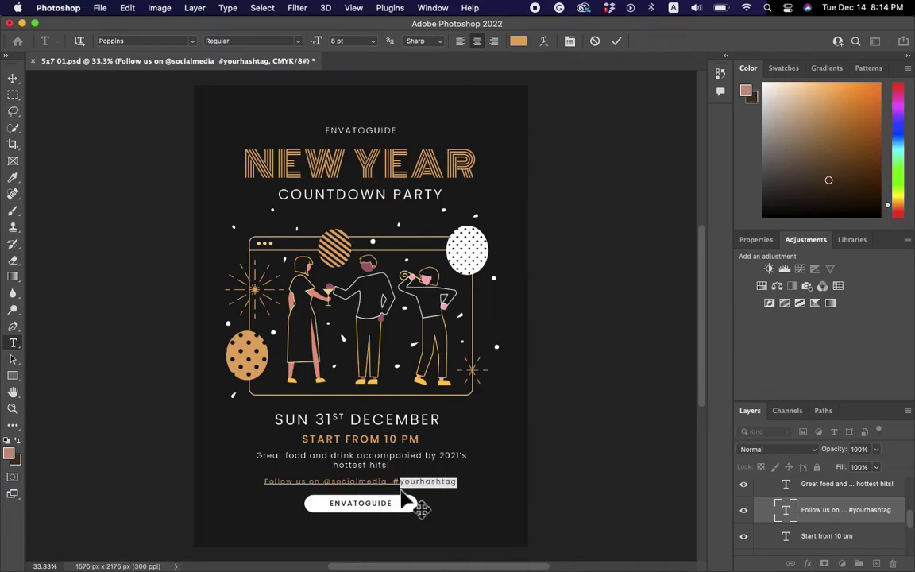
pyautogui.write('EnvatoGuide')
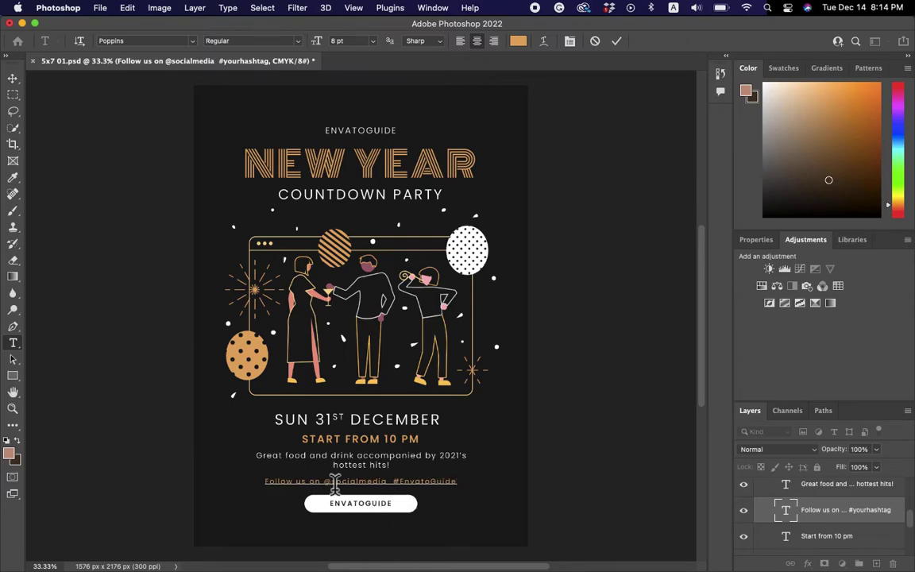
pyautogui.moveTo(333, 482); pyautogui.dragTo(391, 489)
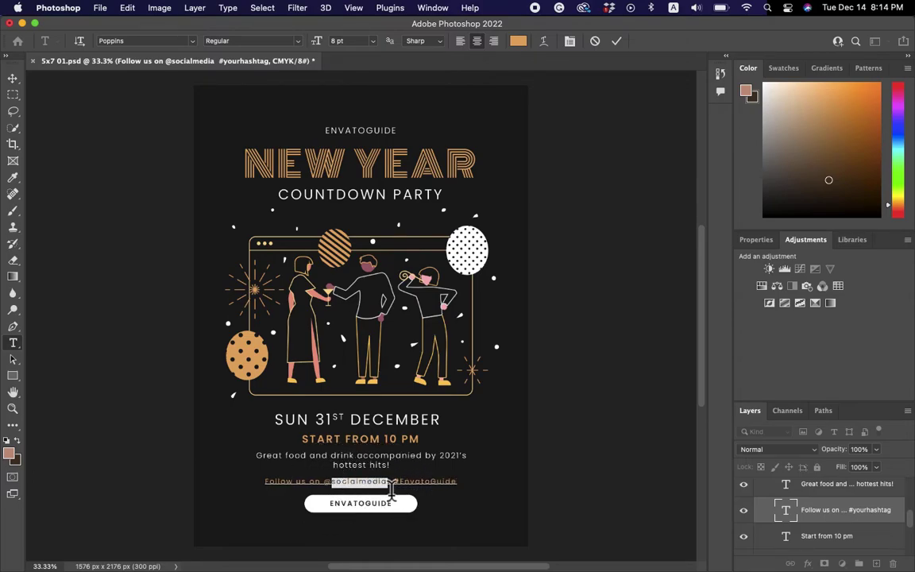
pyautogui.write('EnvatoG')
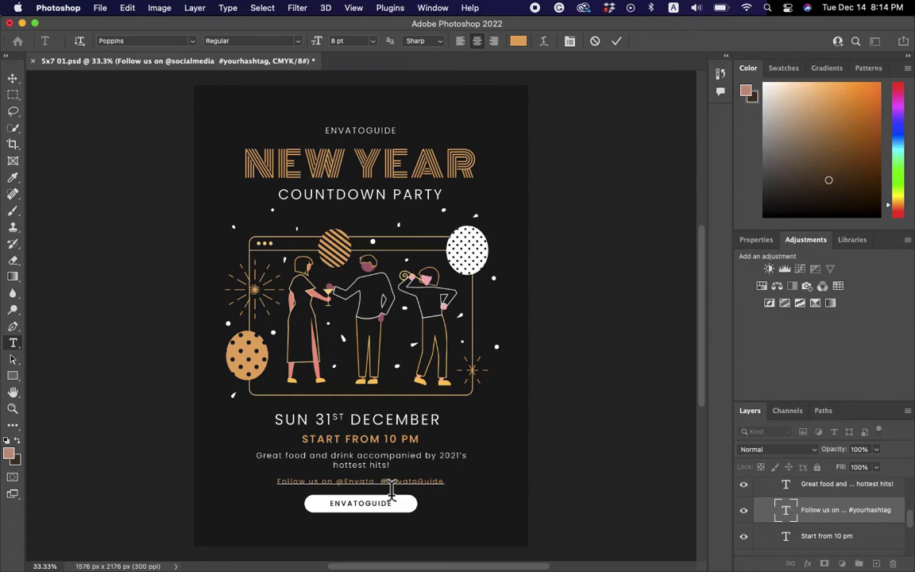
pyautogui.write('uide')
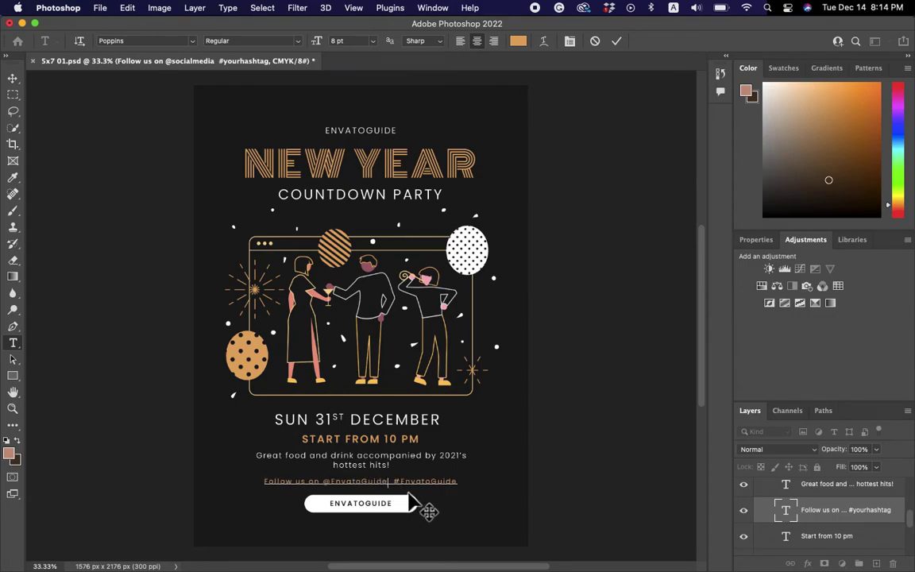
pyautogui.scroll(1, 804, 527)
pyautogui.scroll(-10, 804, 527)
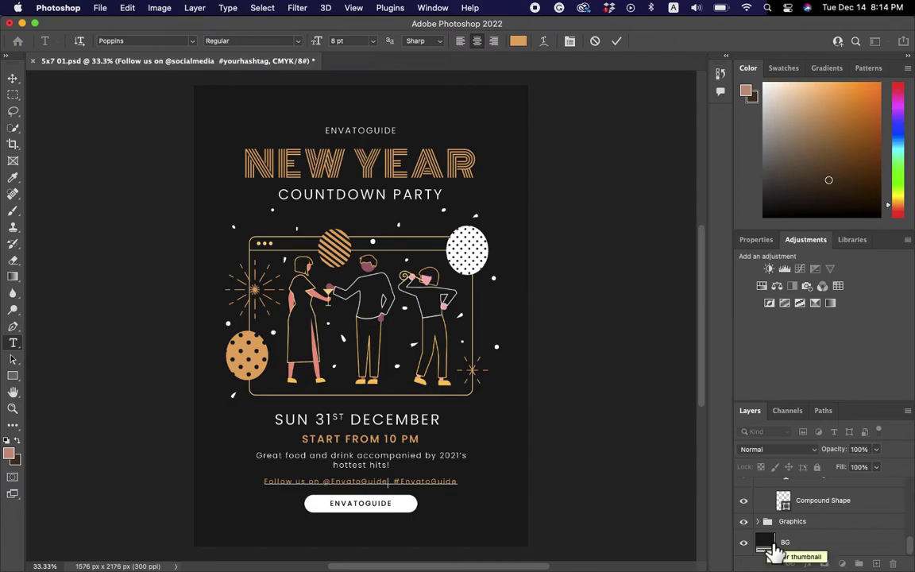
pyautogui.click(776, 551)
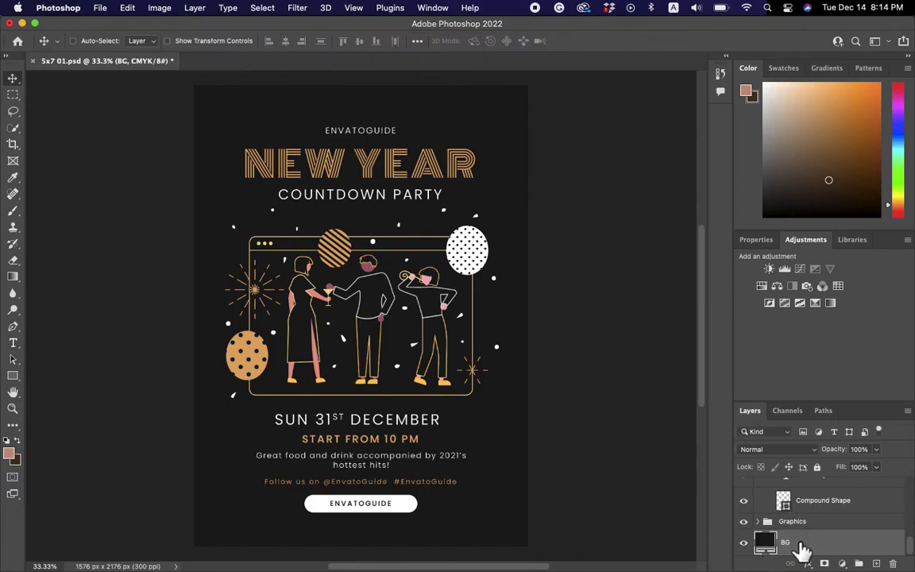
pyautogui.doubleClick(767, 549)
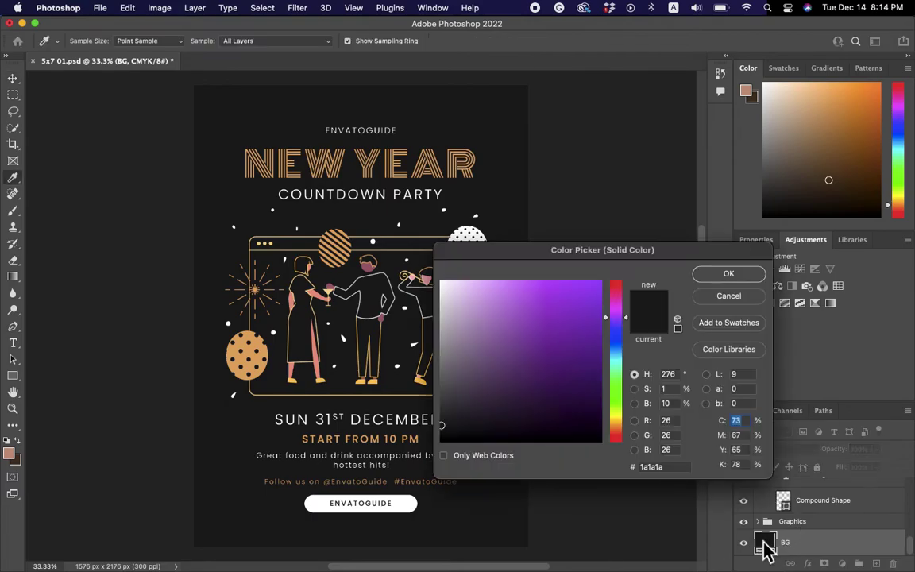
pyautogui.moveTo(512, 262); pyautogui.dragTo(555, 256)
pyautogui.moveTo(668, 312); pyautogui.dragTo(588, 363)
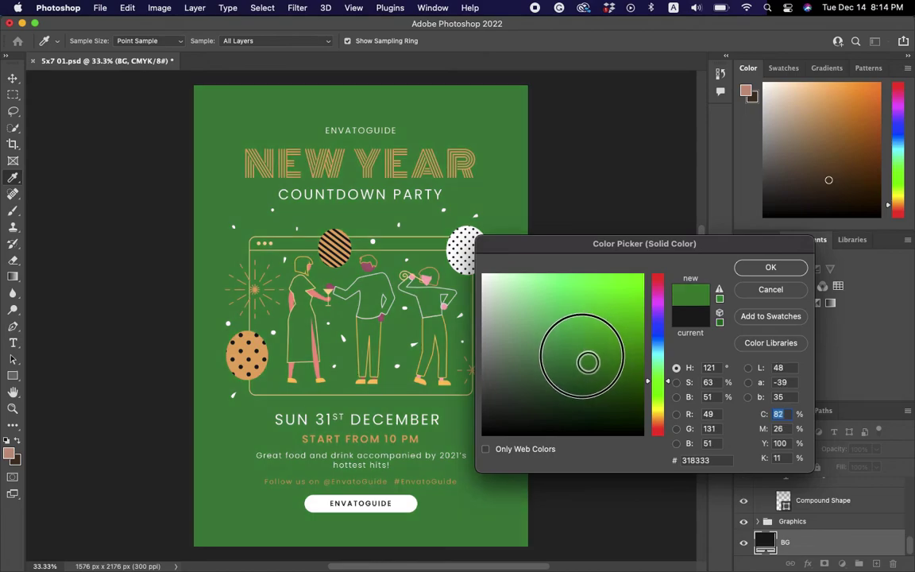
pyautogui.click(768, 270)
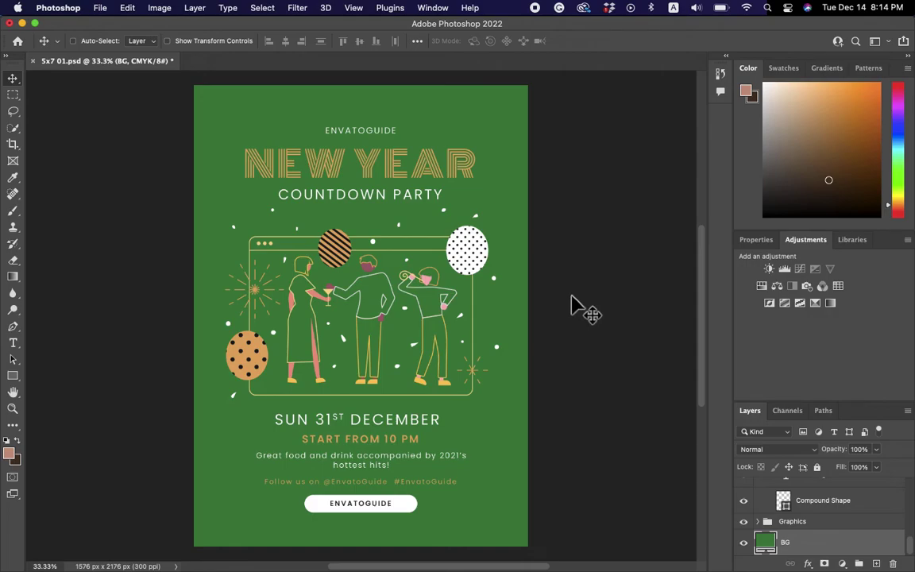
pyautogui.press('super+z')
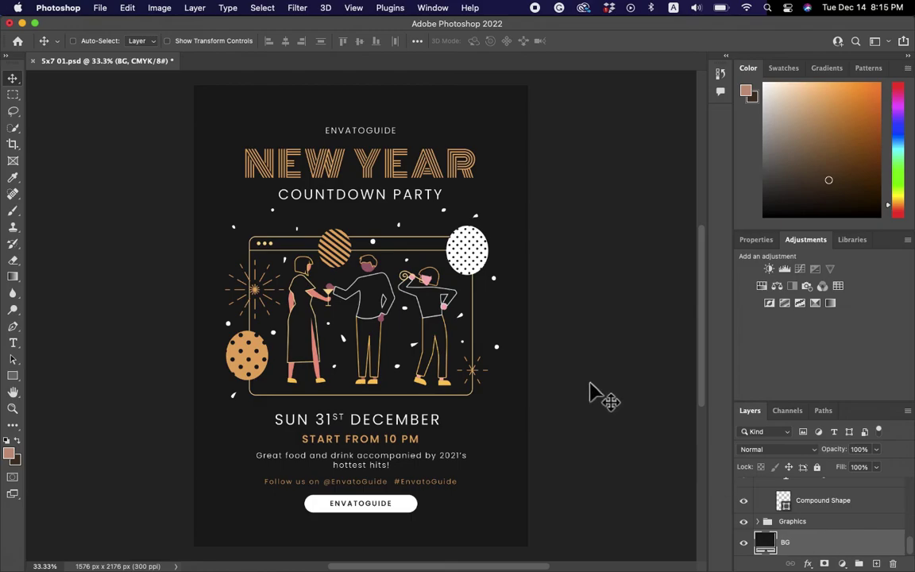
pyautogui.scroll(3, 812, 531)
pyautogui.scroll(5, 812, 531)
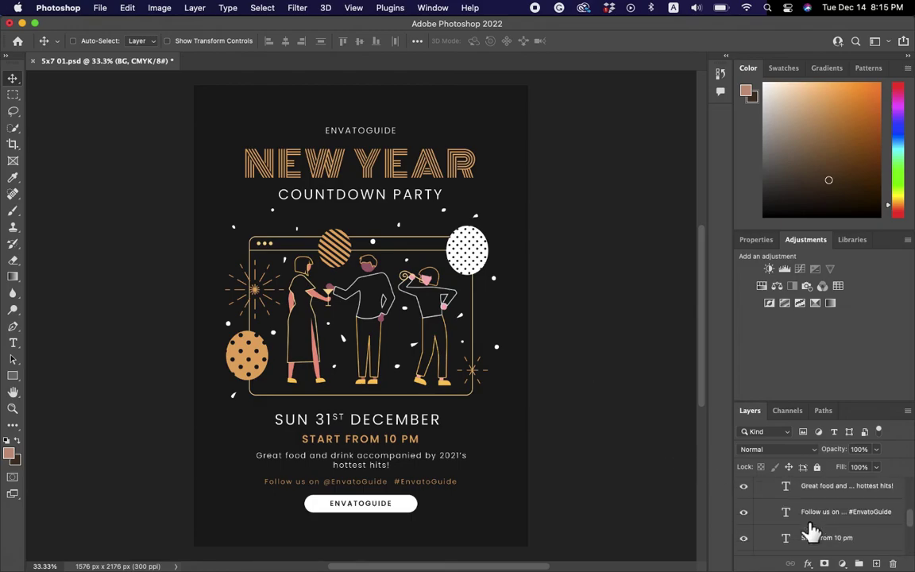
pyautogui.scroll(2, 812, 531)
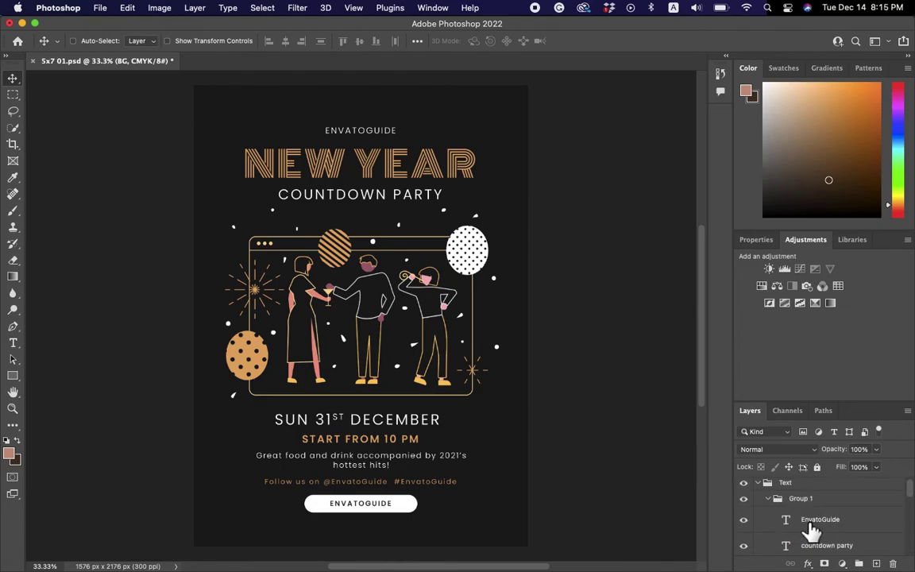